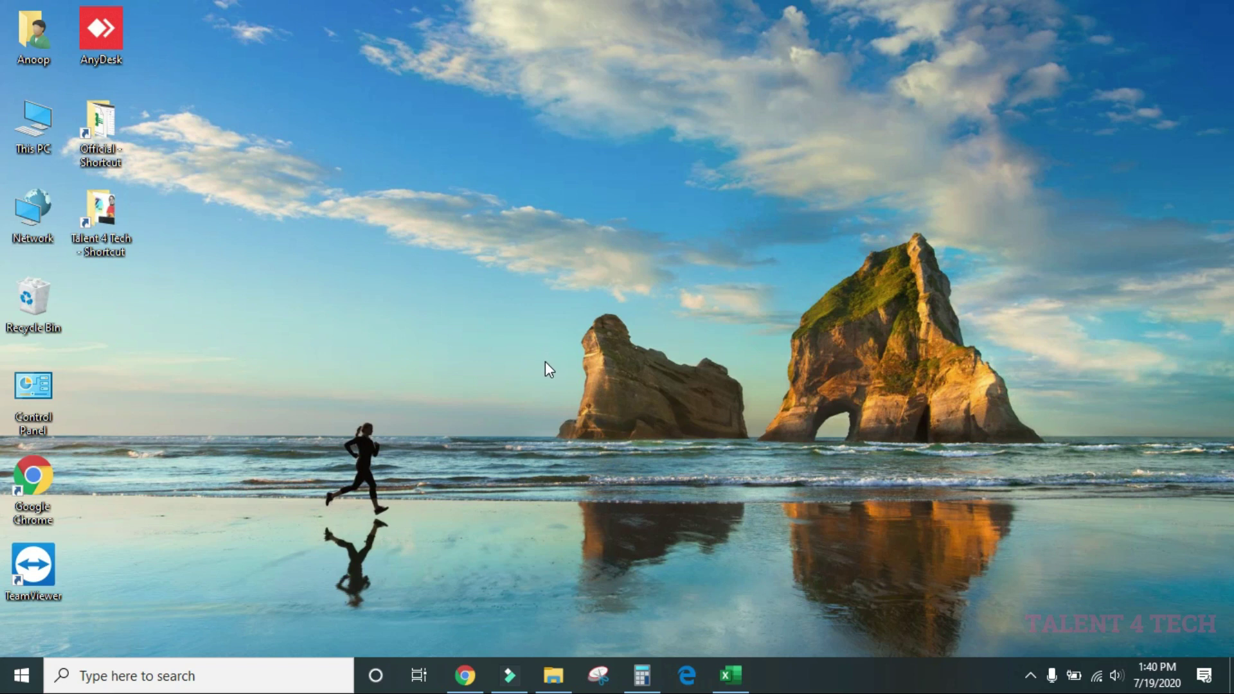
Step: Open Calculator, Excel and File Explorer, and move the File Explorer window so the Excel window behind it shows
click(641, 675)
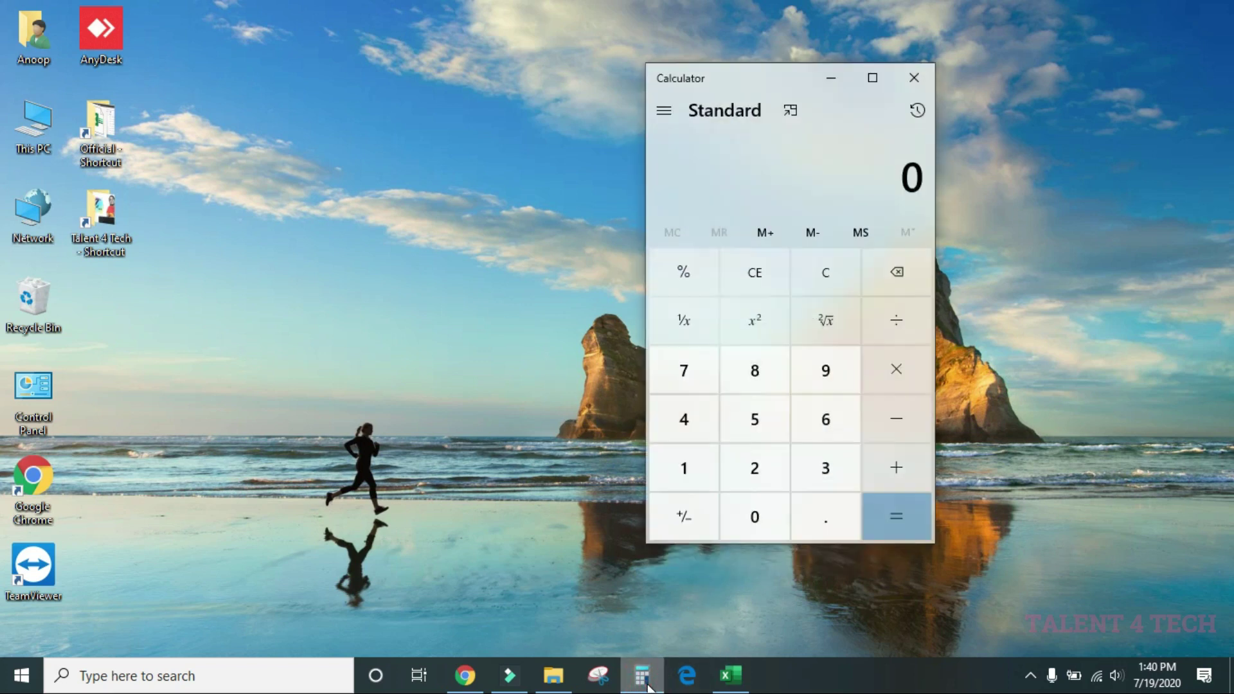
click(729, 675)
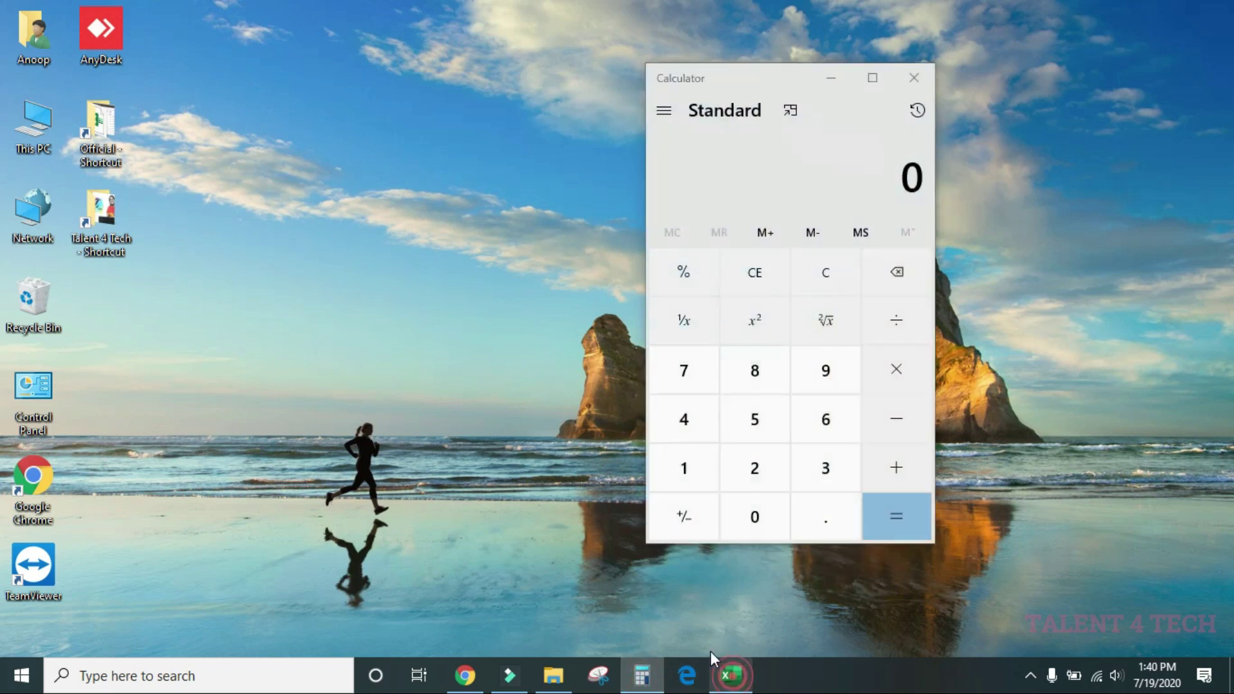
click(552, 673)
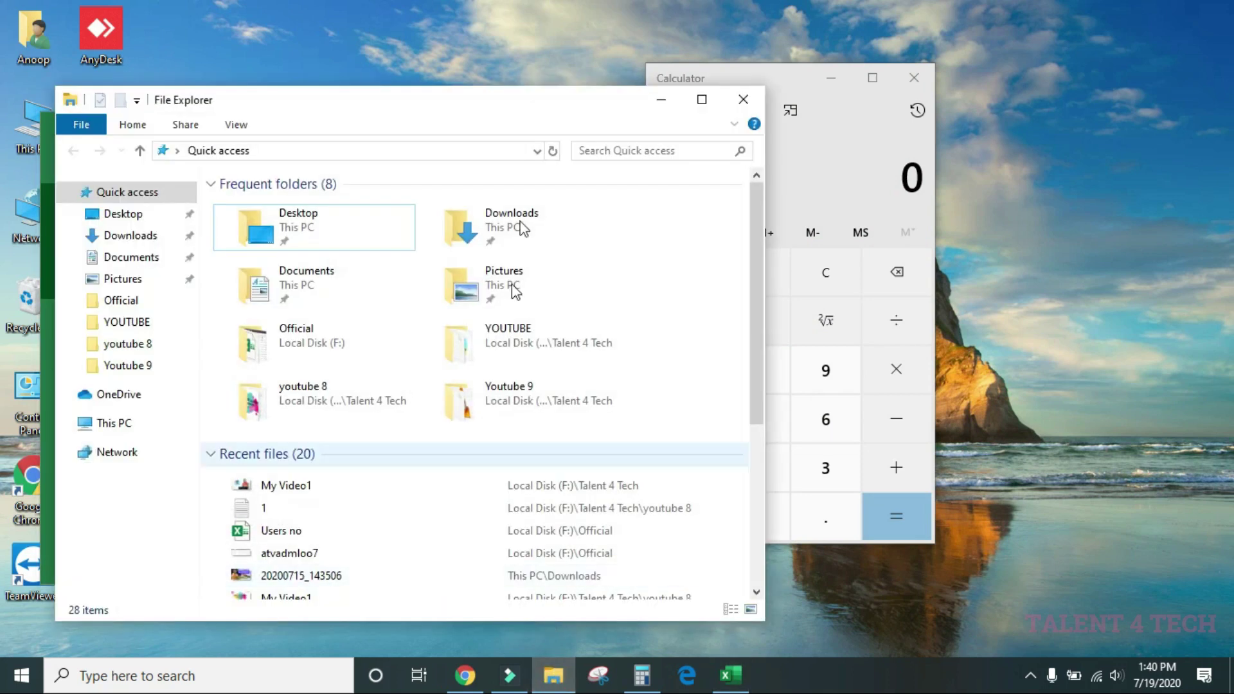
drag(500, 112, 709, 203)
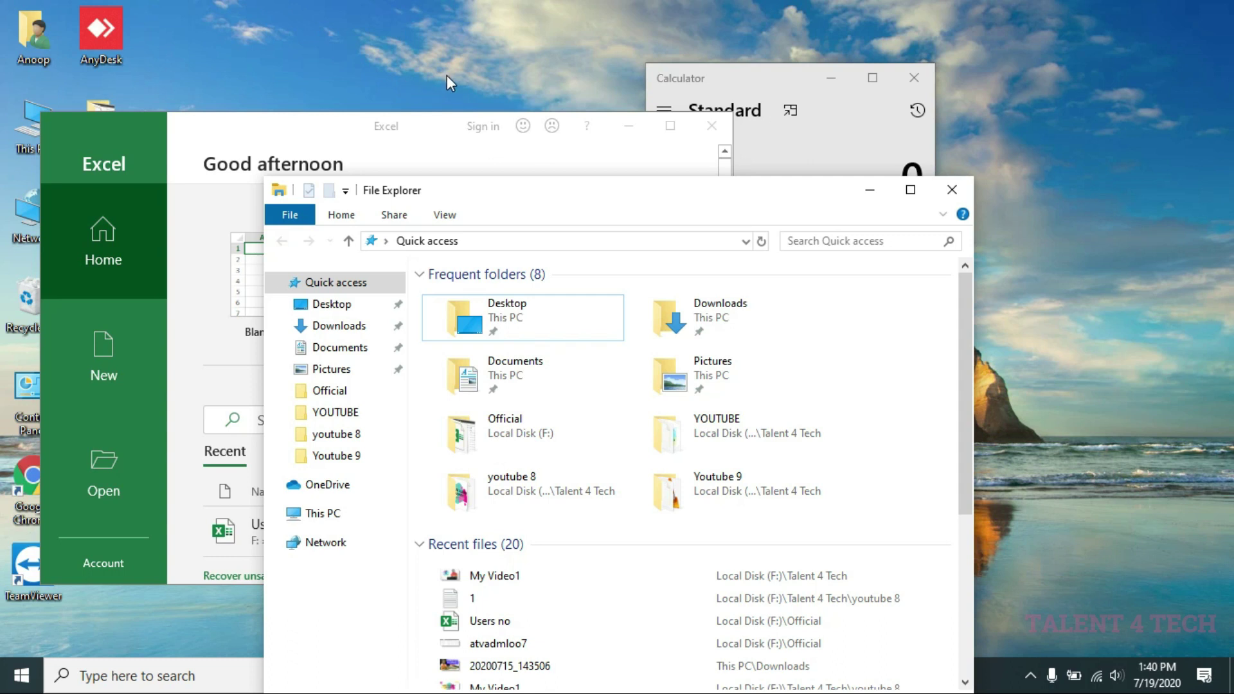
Step: Minimize the File Explorer, Excel and Calculator windows one by one
click(869, 190)
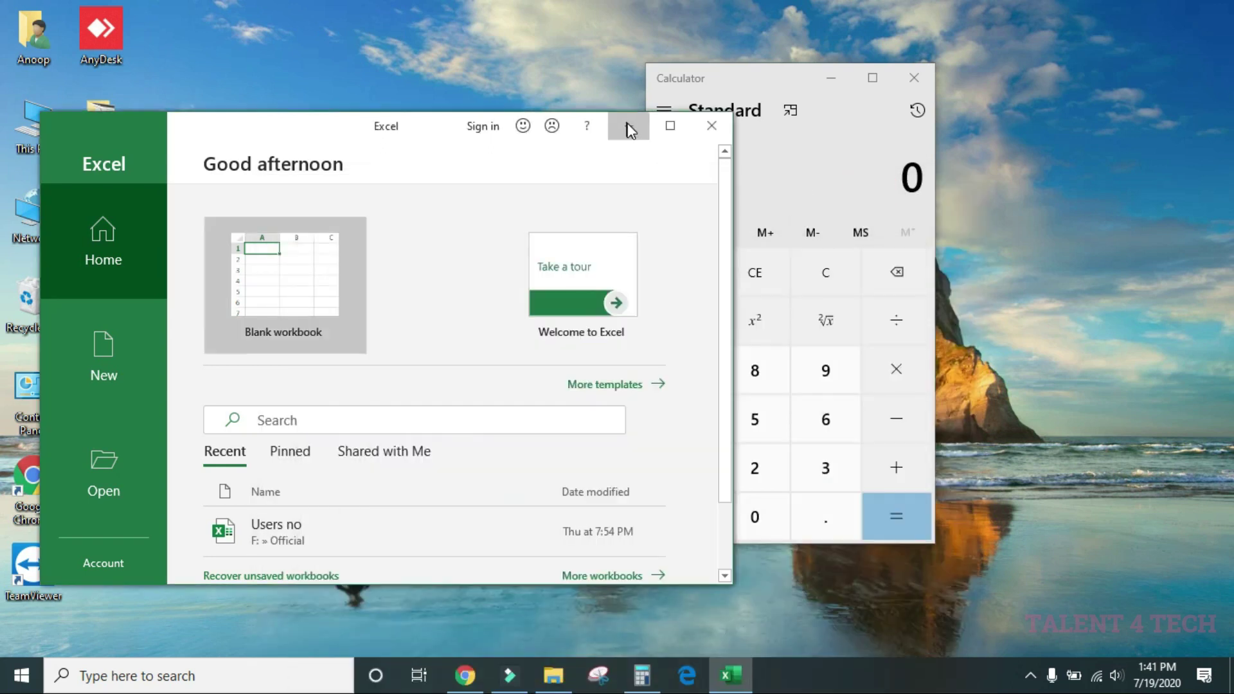
click(628, 129)
click(828, 78)
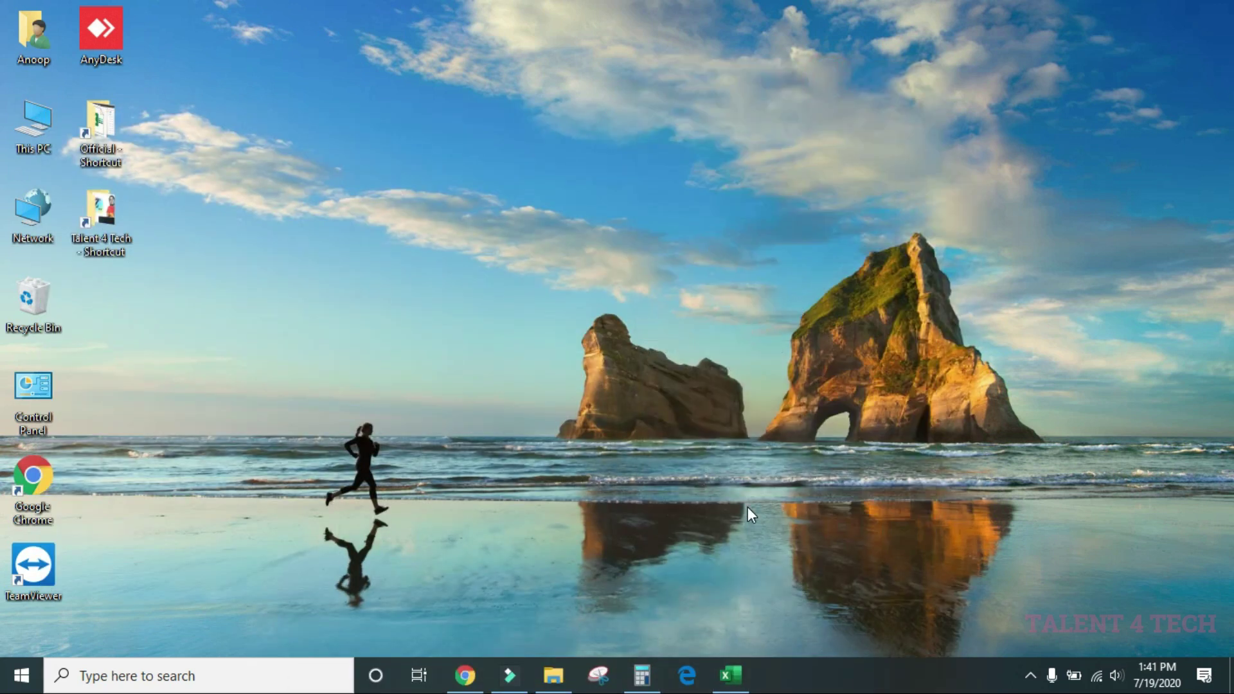
Step: Restore the Excel, Calculator and File Explorer windows and minimize them all at once to show the desktop
click(731, 676)
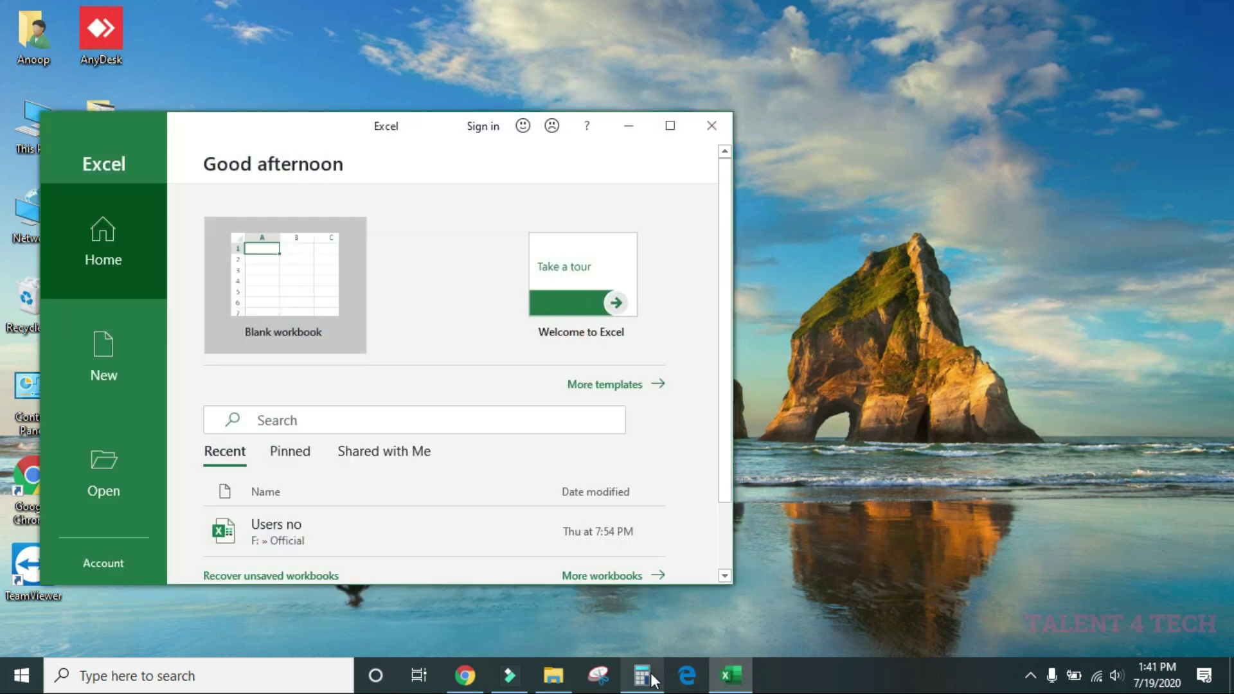
click(641, 675)
click(551, 679)
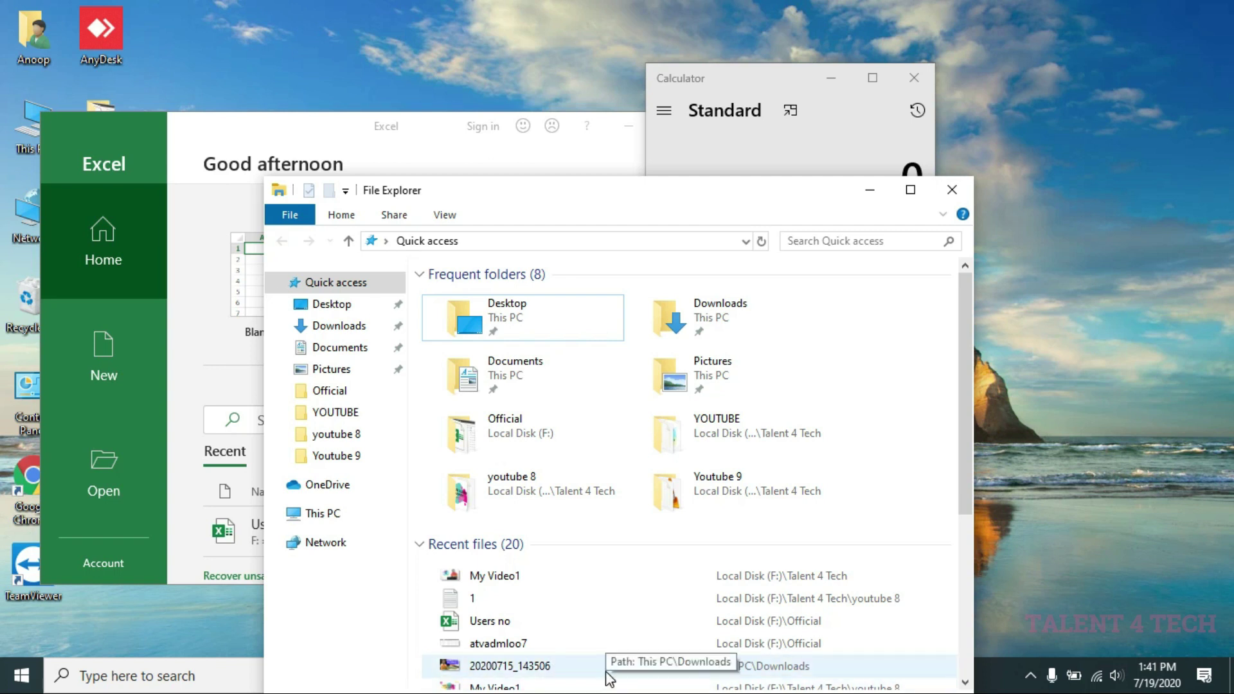
key(super+d)
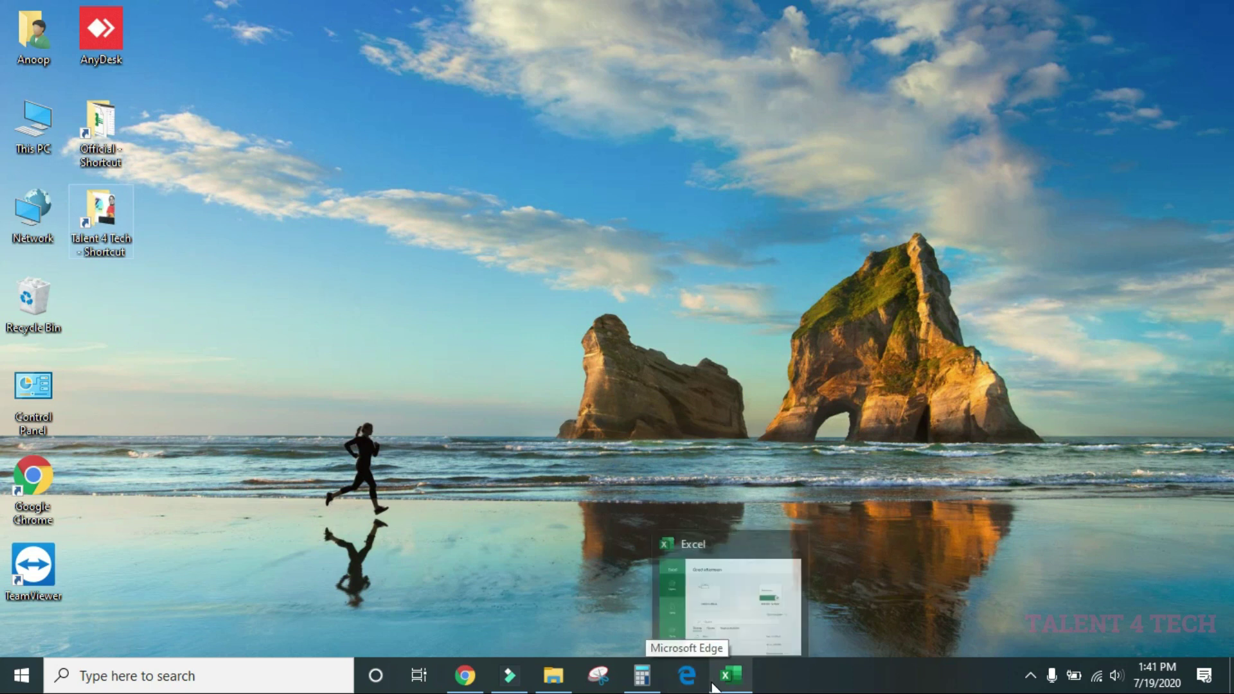
mouse_move(553, 674)
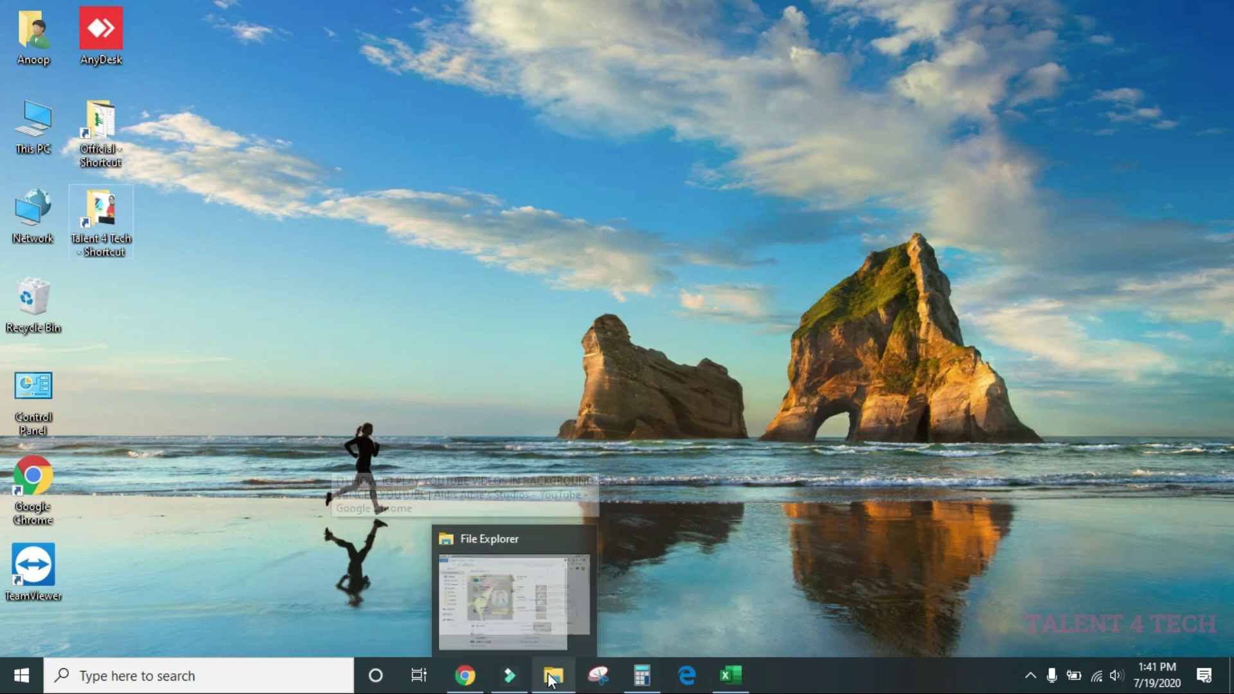
mouse_move(643, 682)
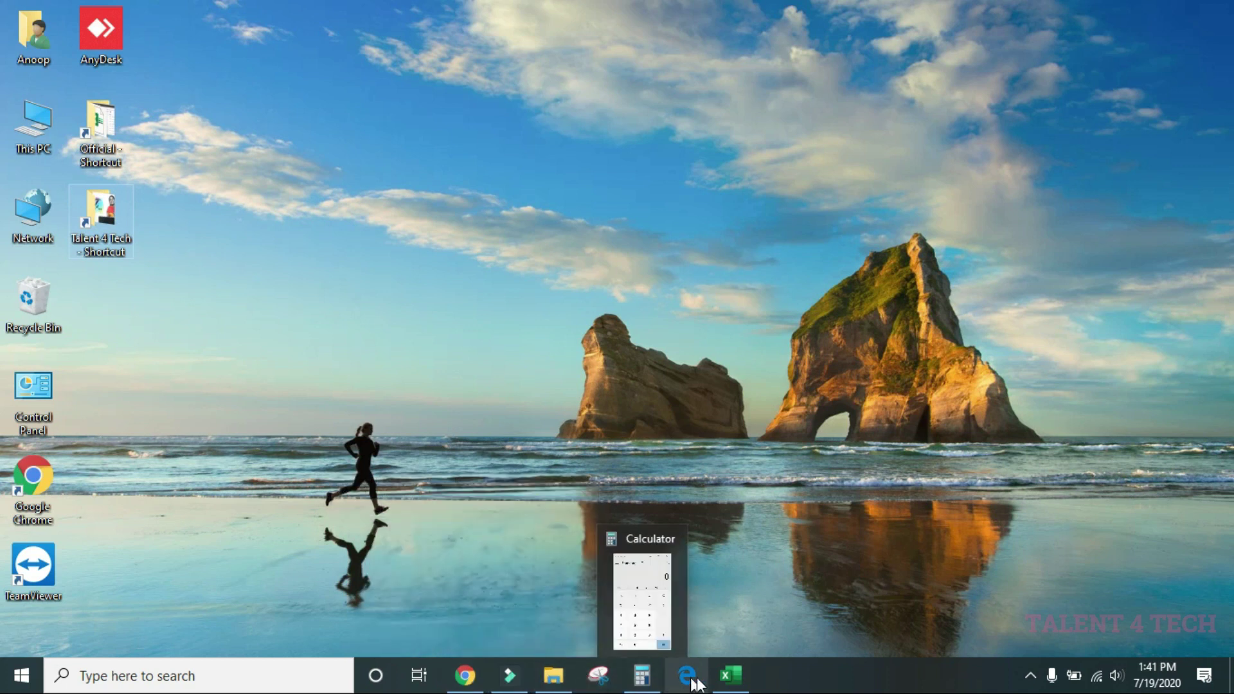
mouse_move(730, 678)
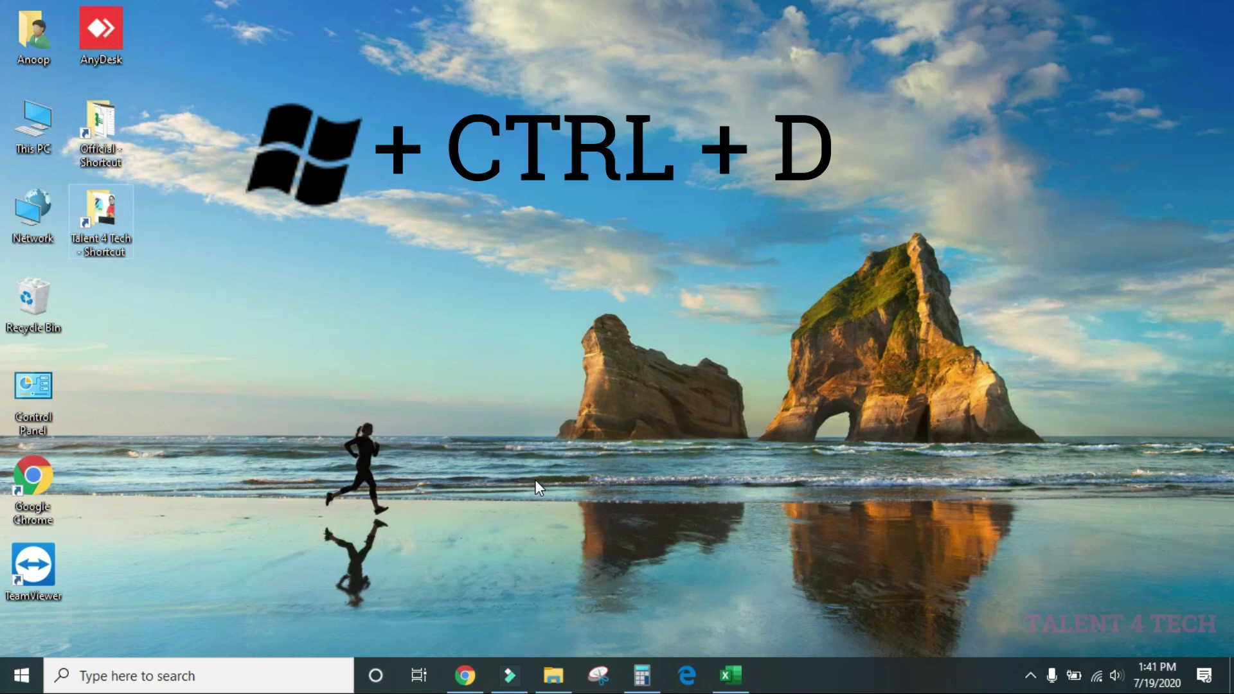
Step: Create a new virtual desktop, switch back to the first desktop and return to the new one
key(super+ctrl+d)
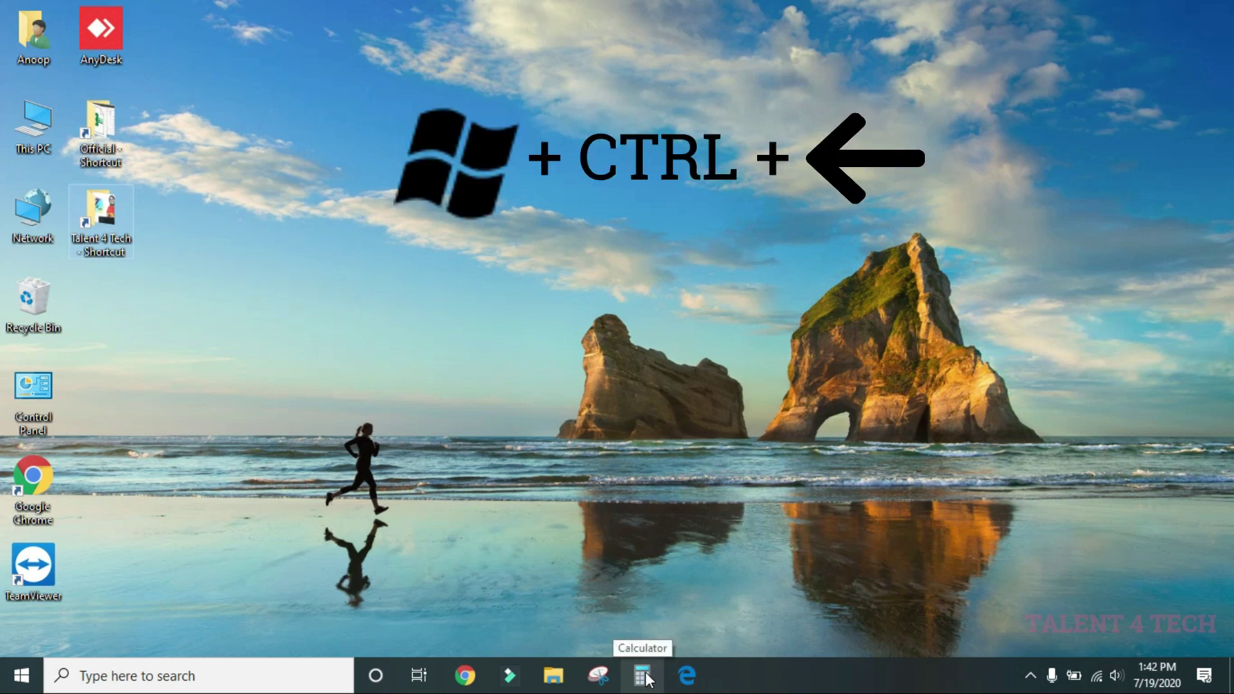
key(super+ctrl+Left)
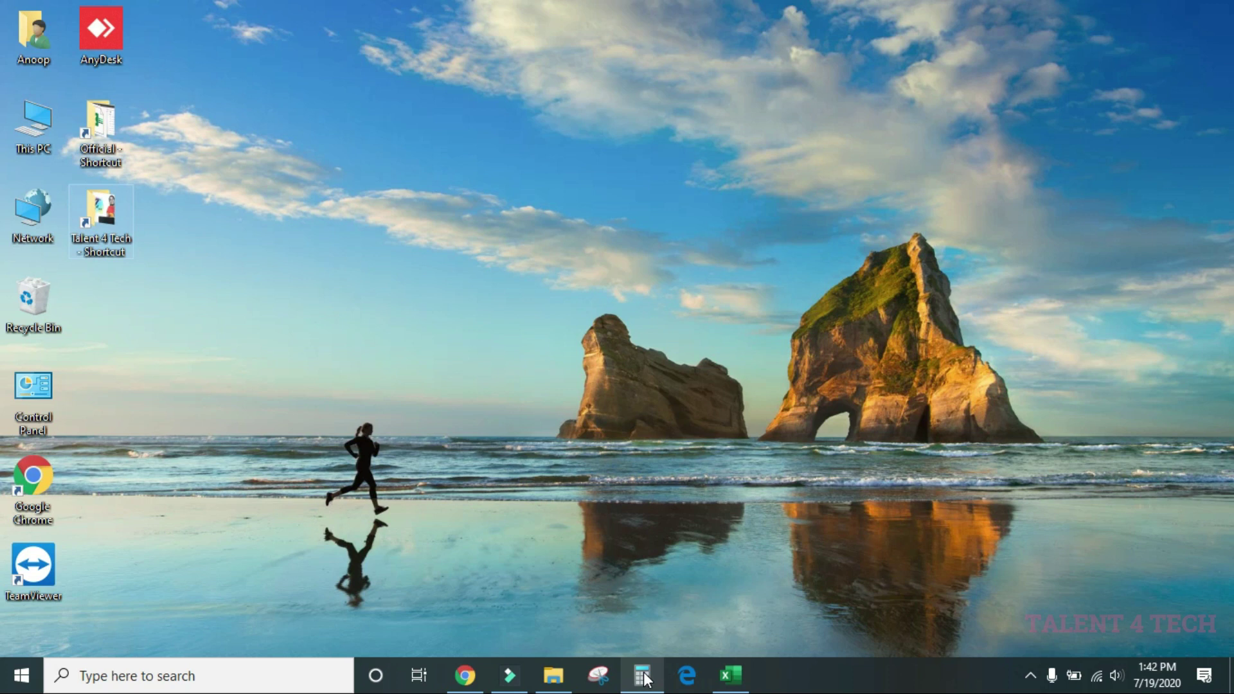
key(super+ctrl+Right)
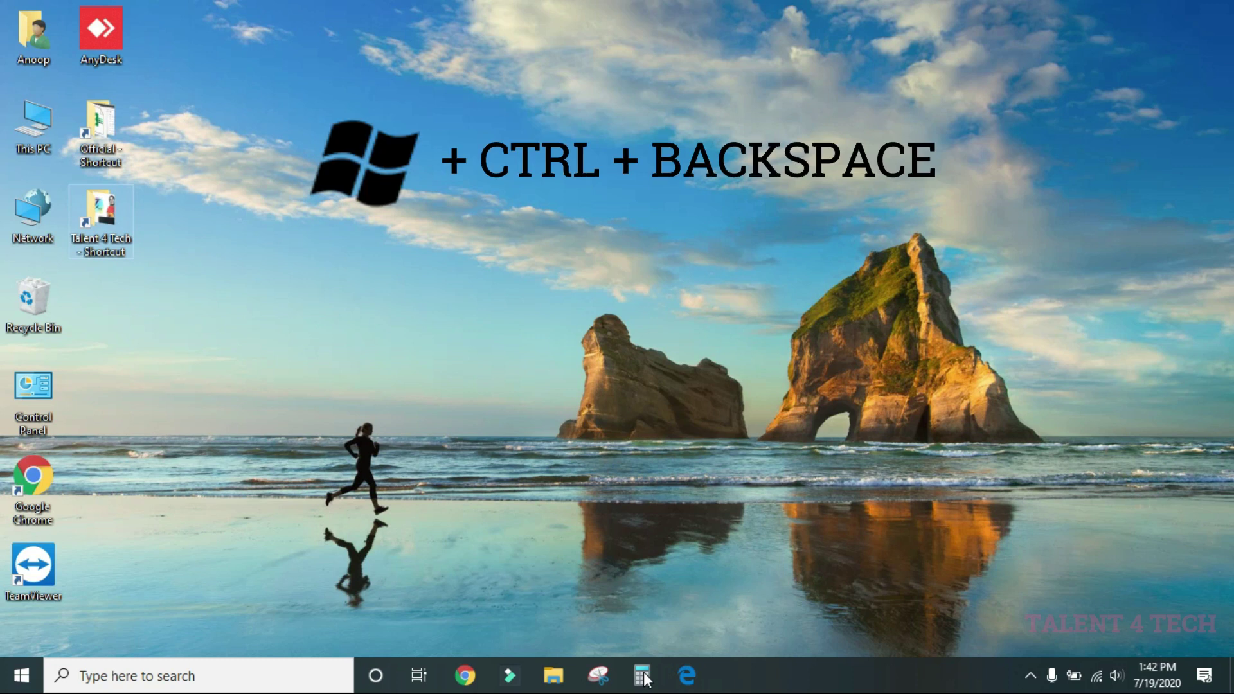
Step: Compare the windows on Desktop 1 and Desktop 2 in Task View and close Desktop 2
key(super+Tab)
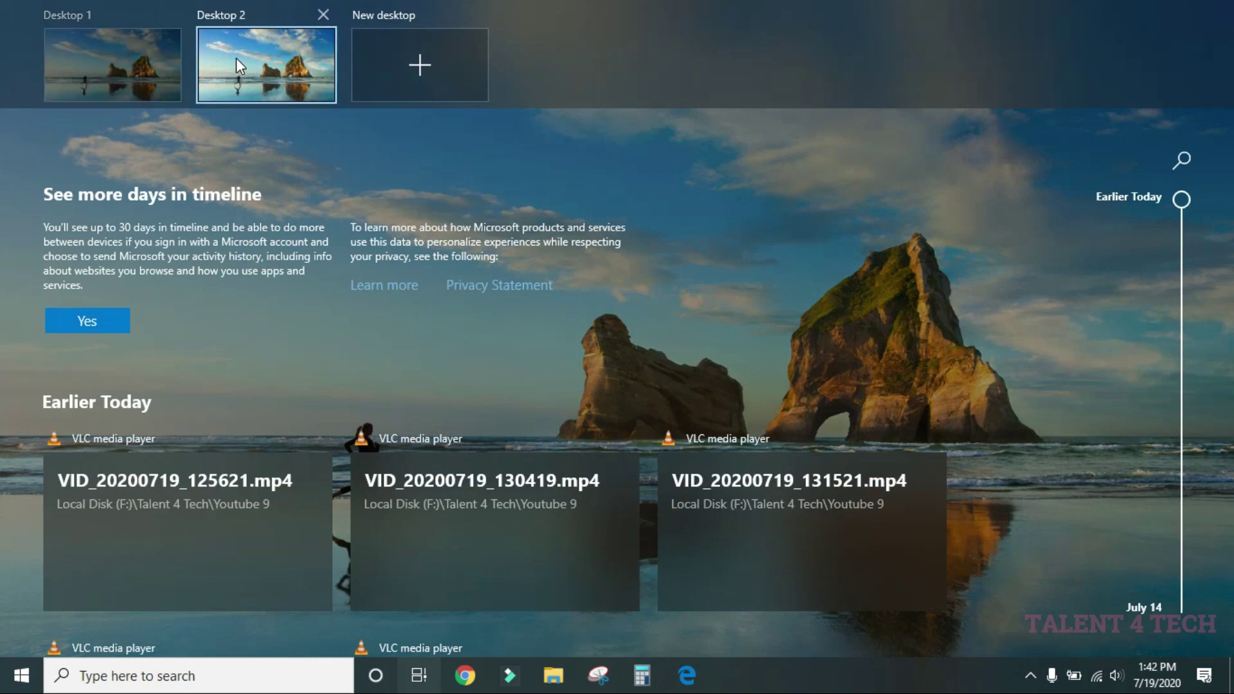
mouse_move(98, 26)
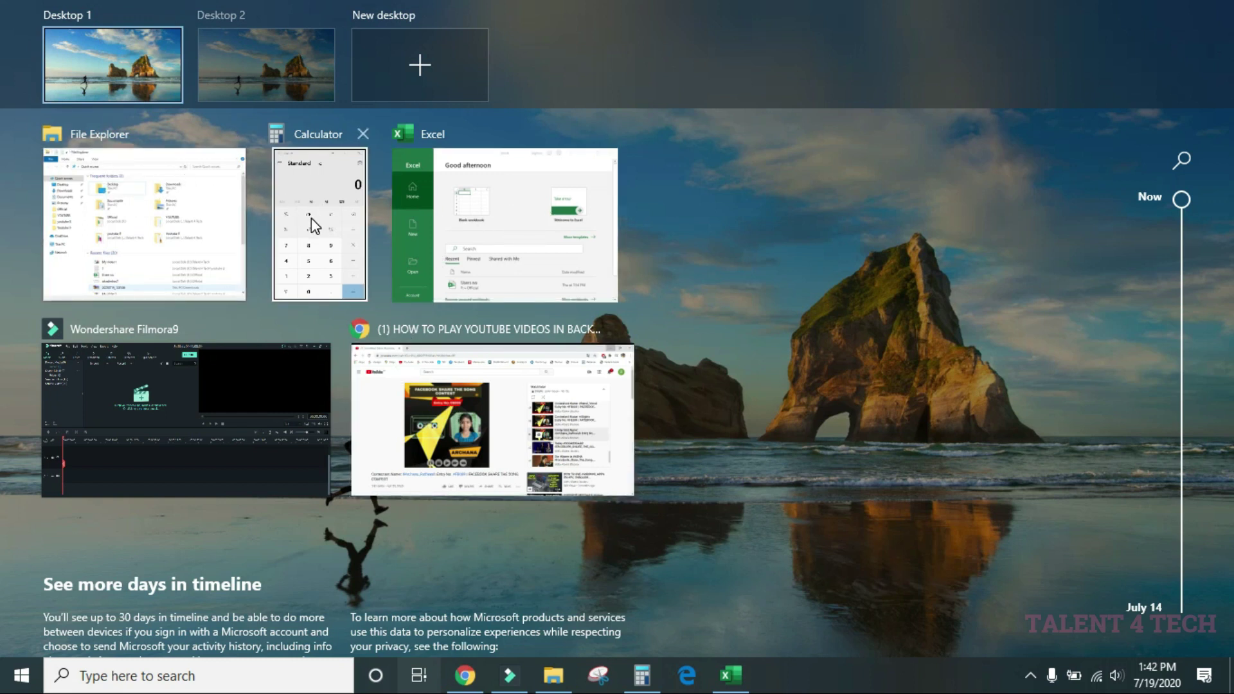
mouse_move(260, 71)
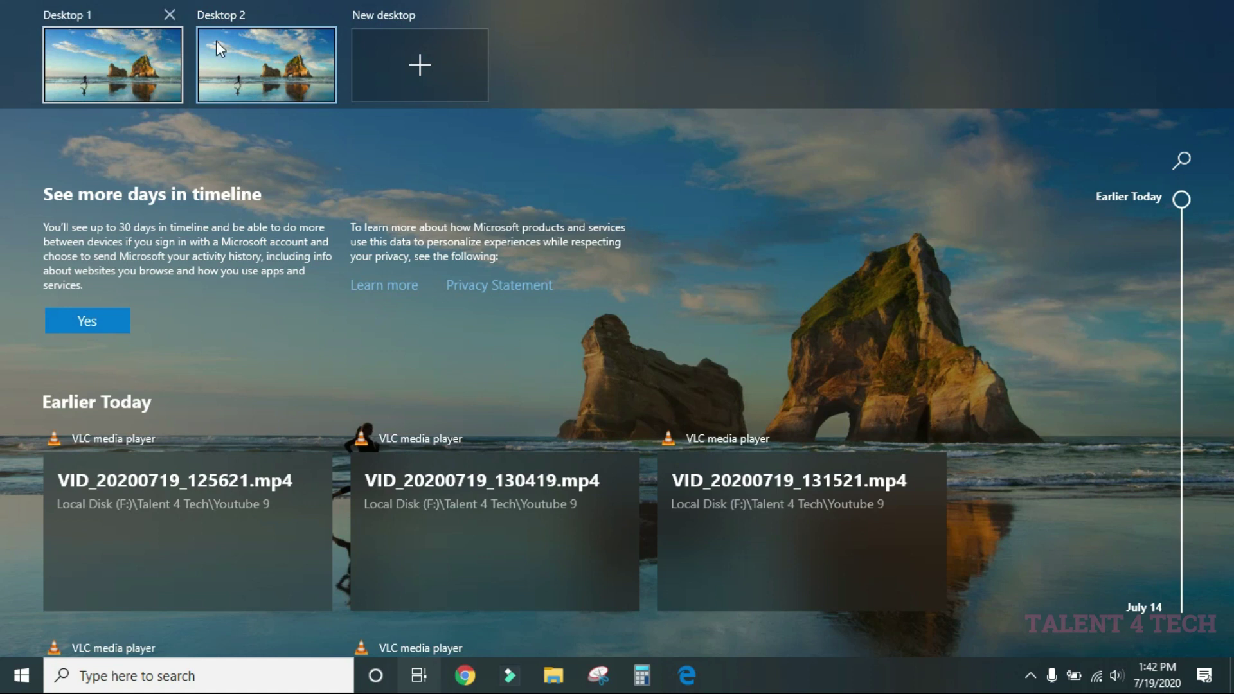
click(323, 15)
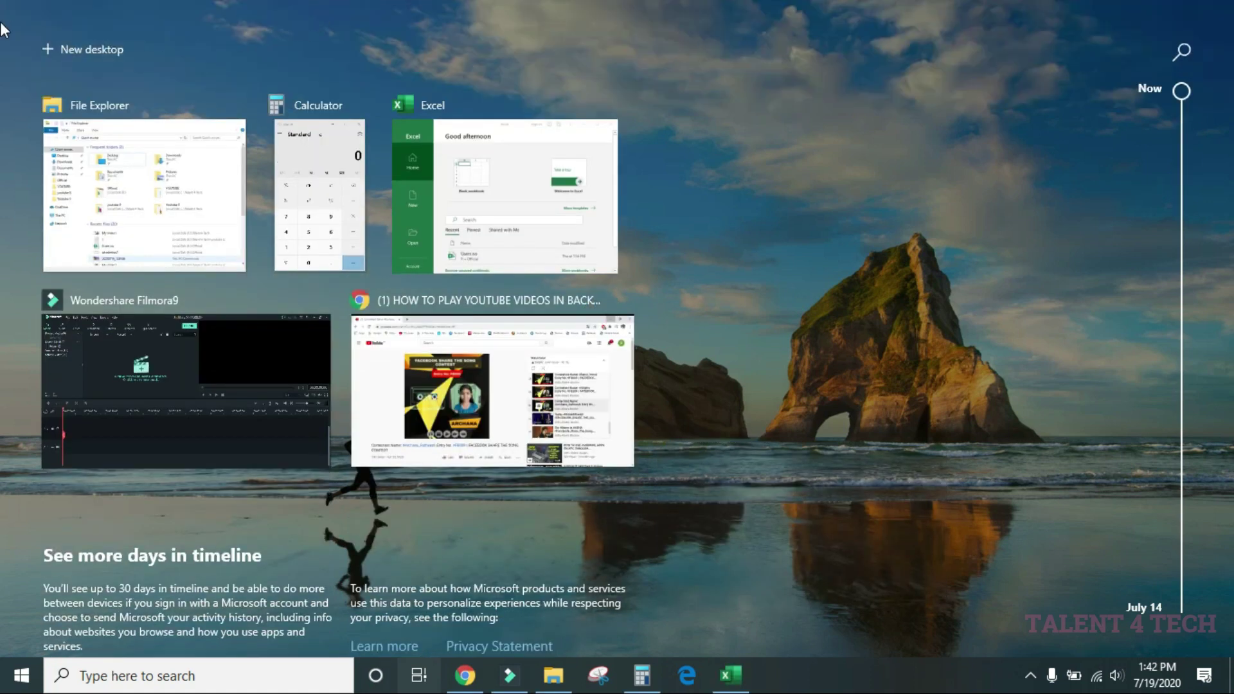
Step: Add two virtual desktops in Task View, remove both and return to the original desktop
click(88, 52)
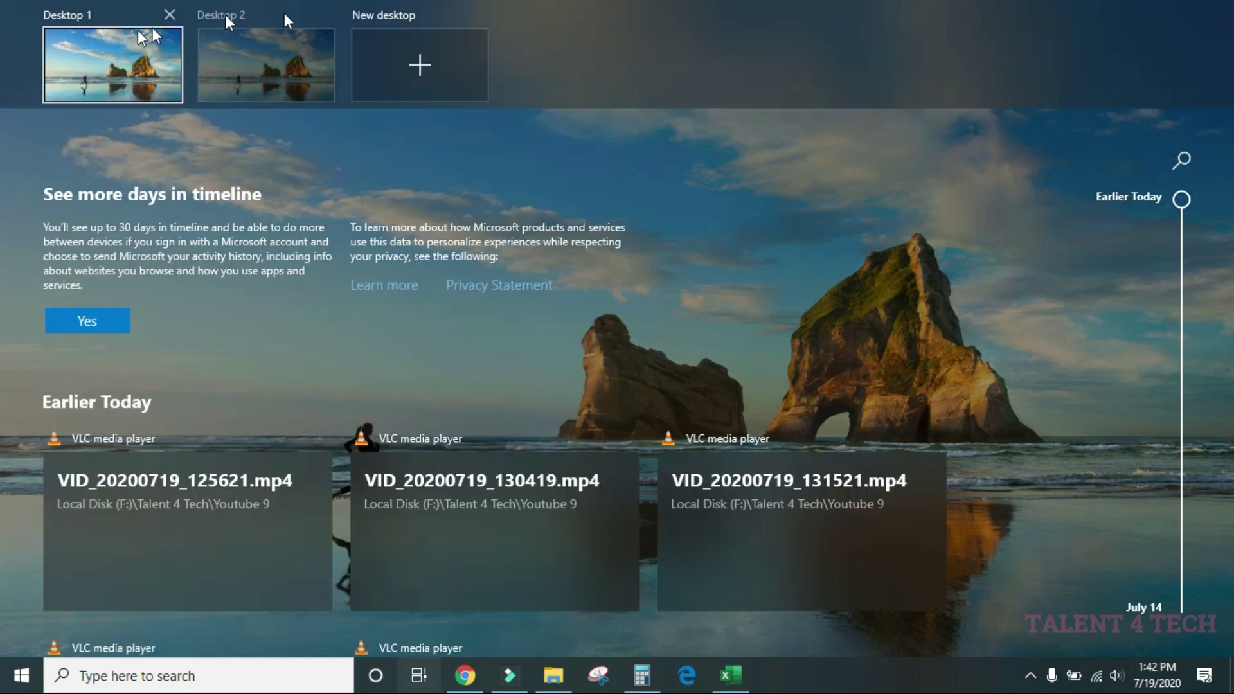
click(430, 61)
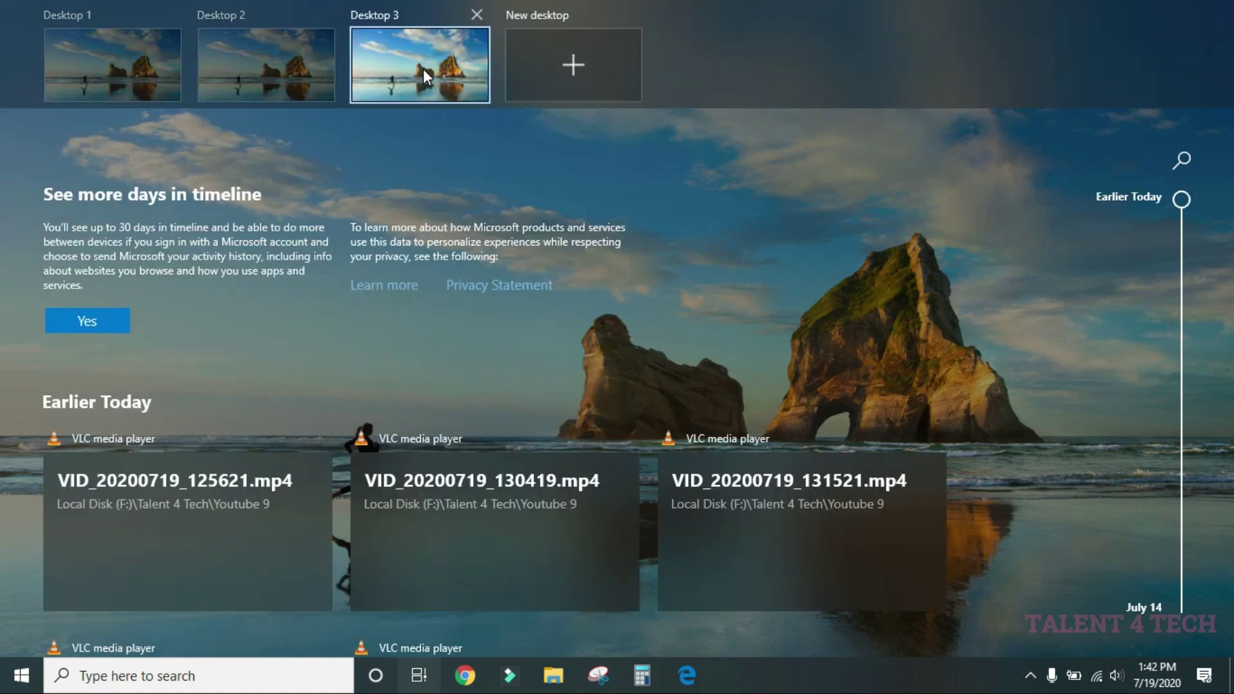
click(476, 16)
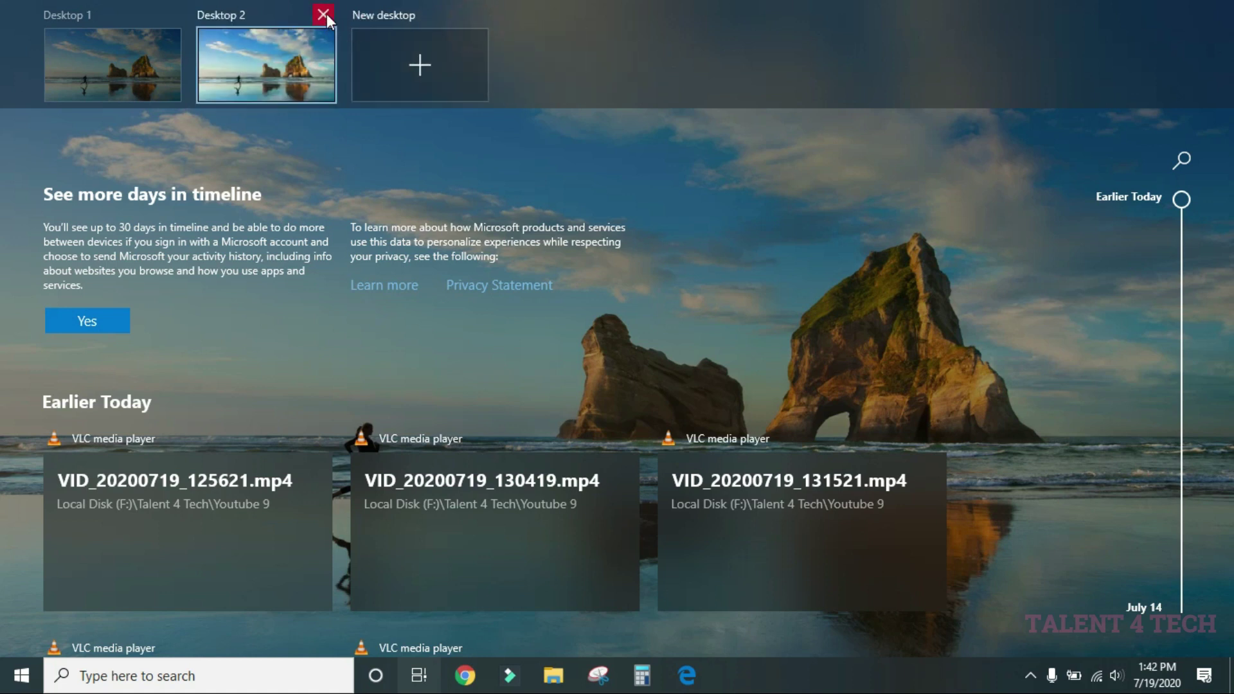
click(325, 18)
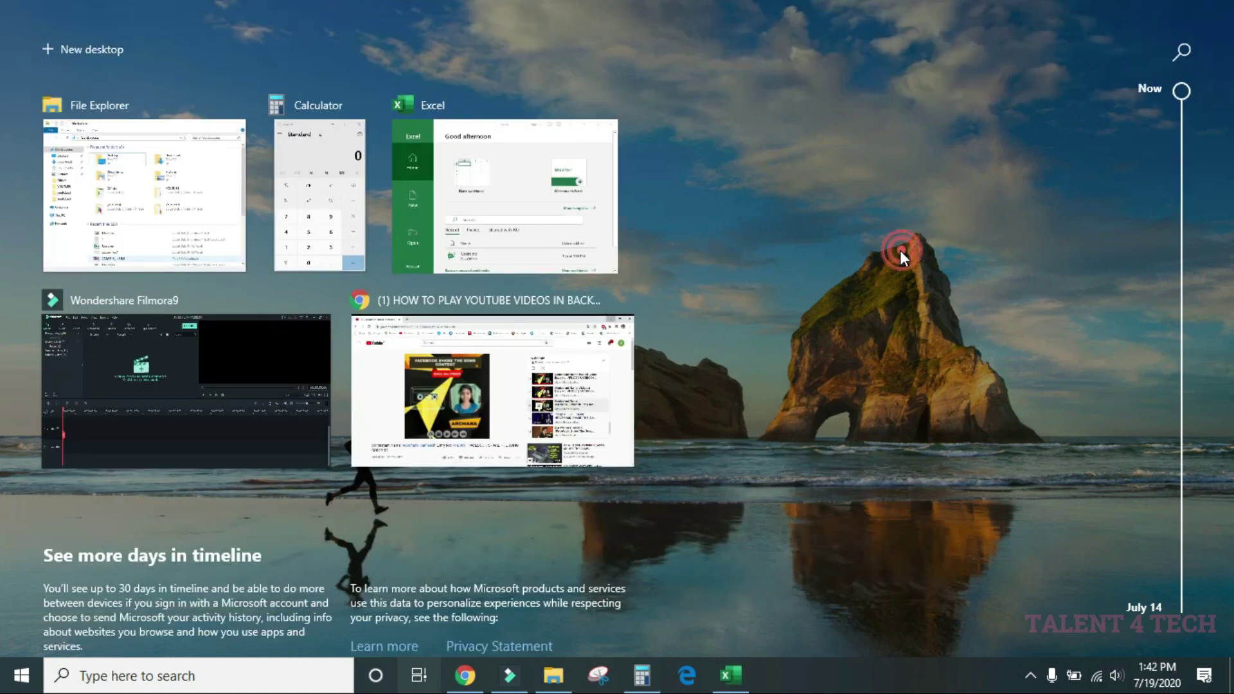
click(900, 249)
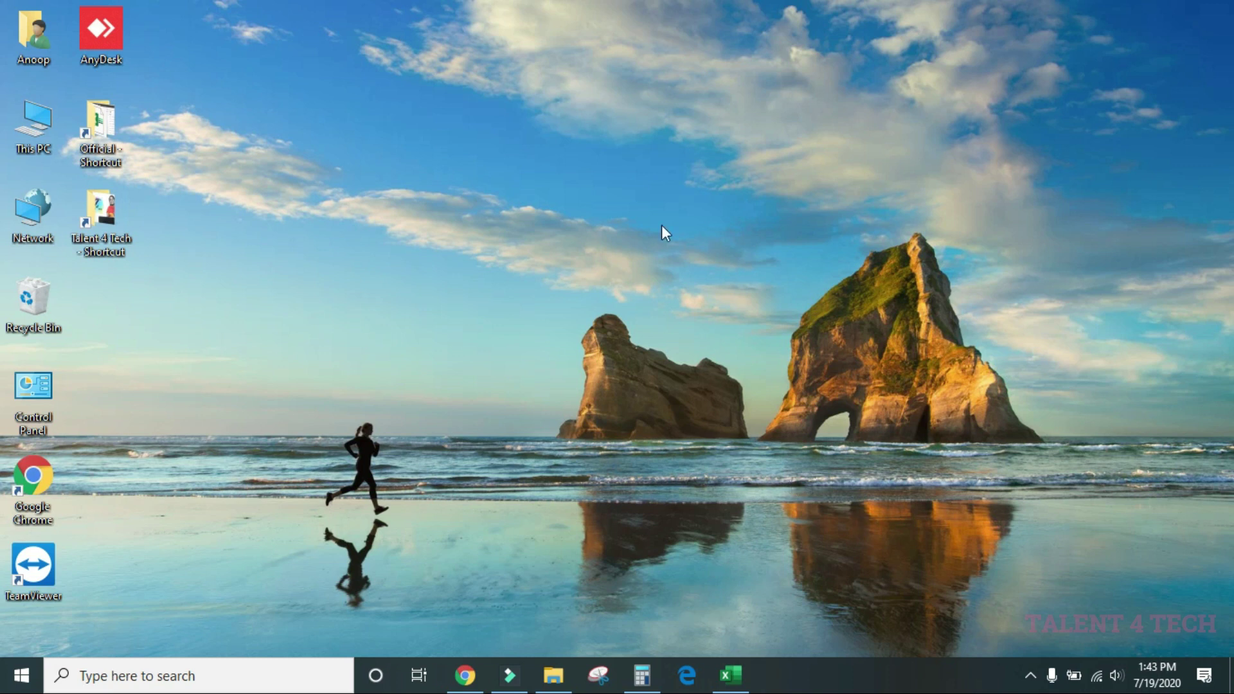
Step: Restore the Excel, Calculator and File Explorer windows and move File Explorer beside the Excel window
click(730, 677)
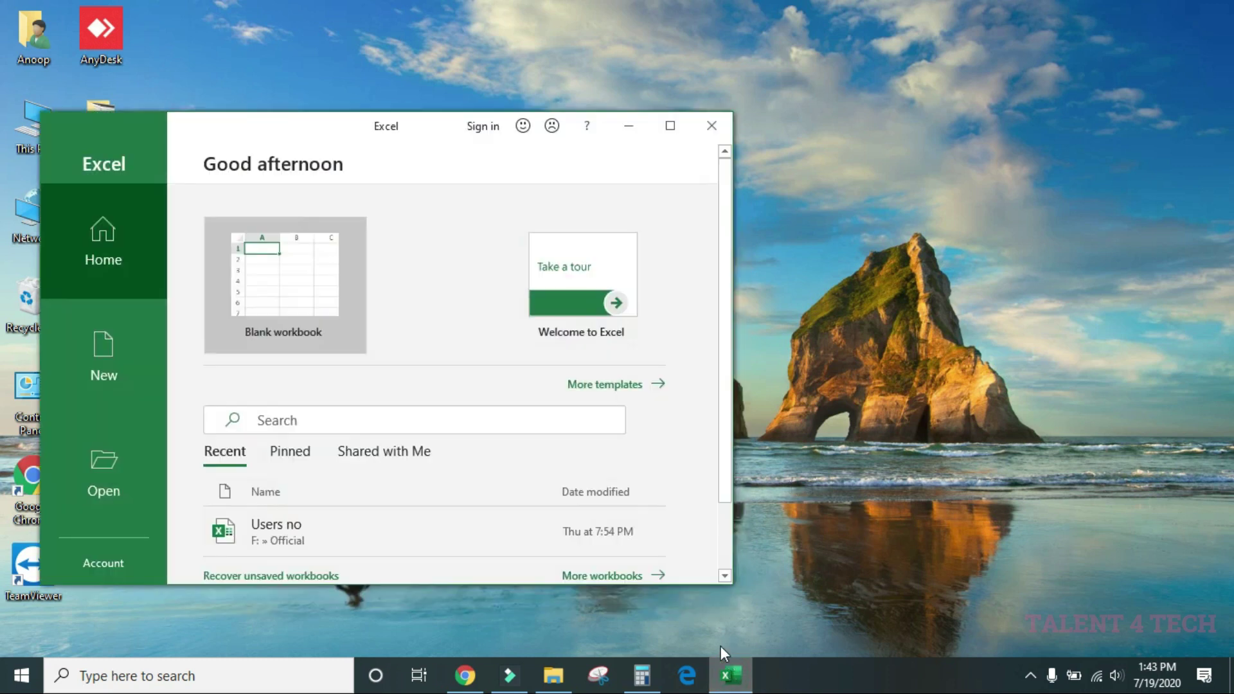
click(641, 675)
click(557, 681)
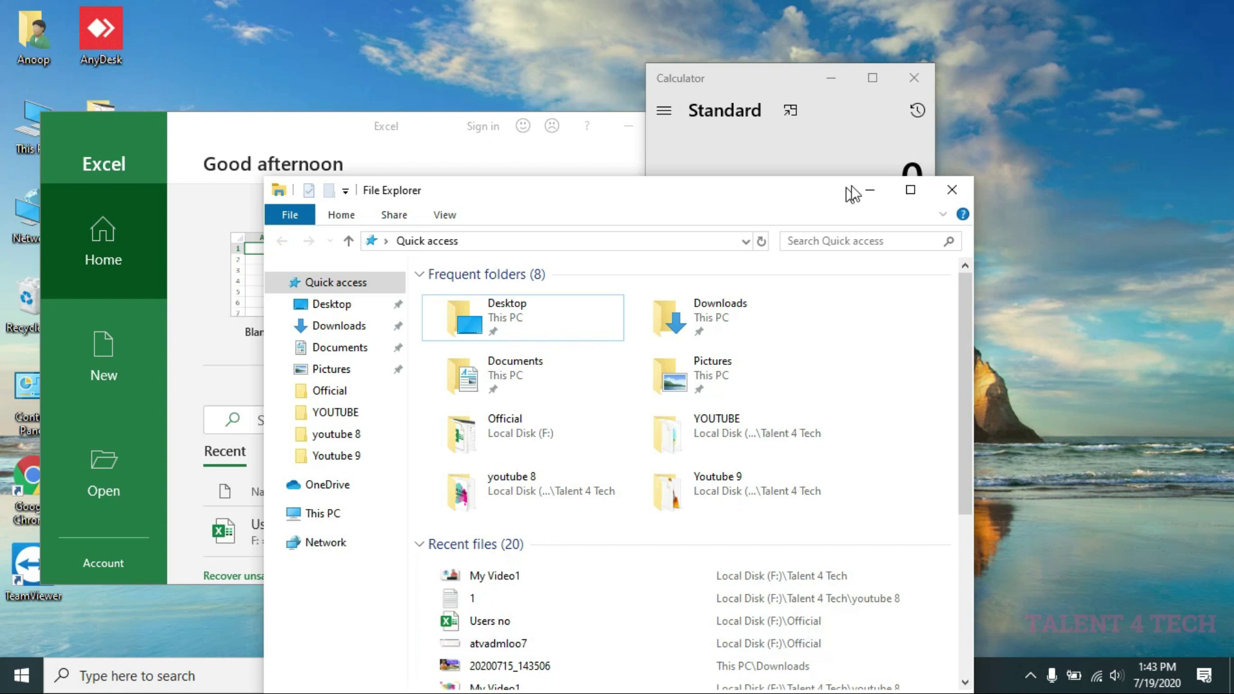
drag(776, 198, 925, 63)
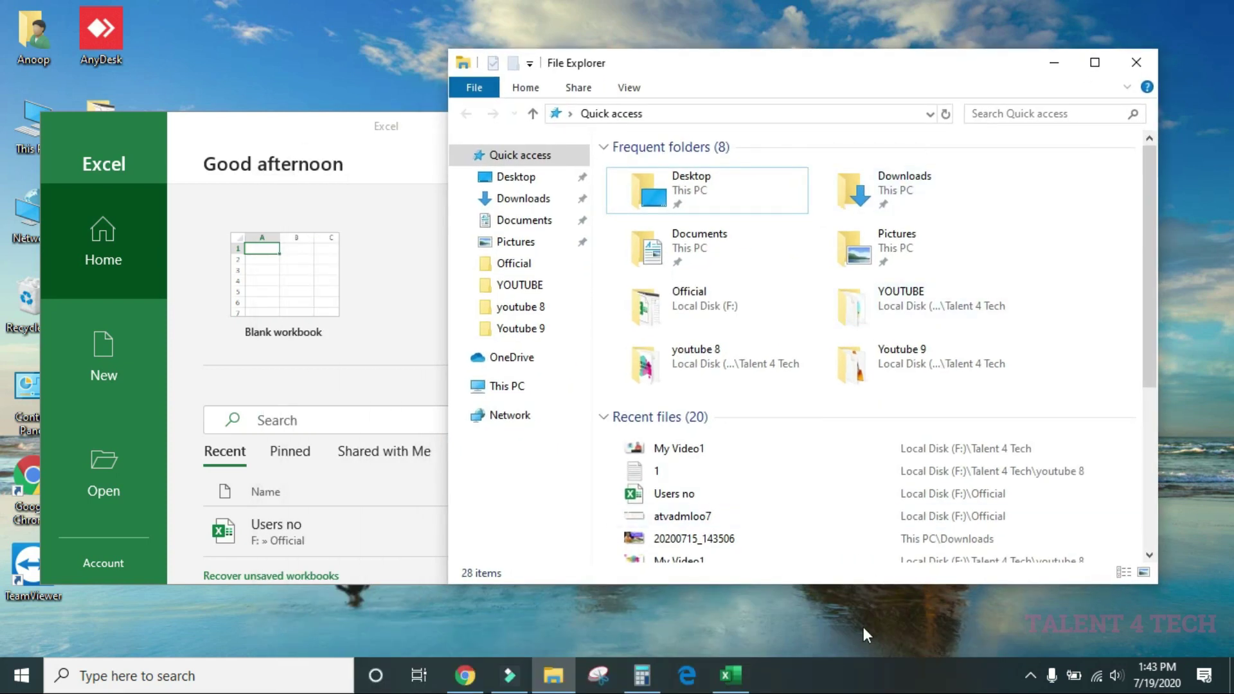
Step: View the running apps in Task Manager and close it again
right_click(857, 673)
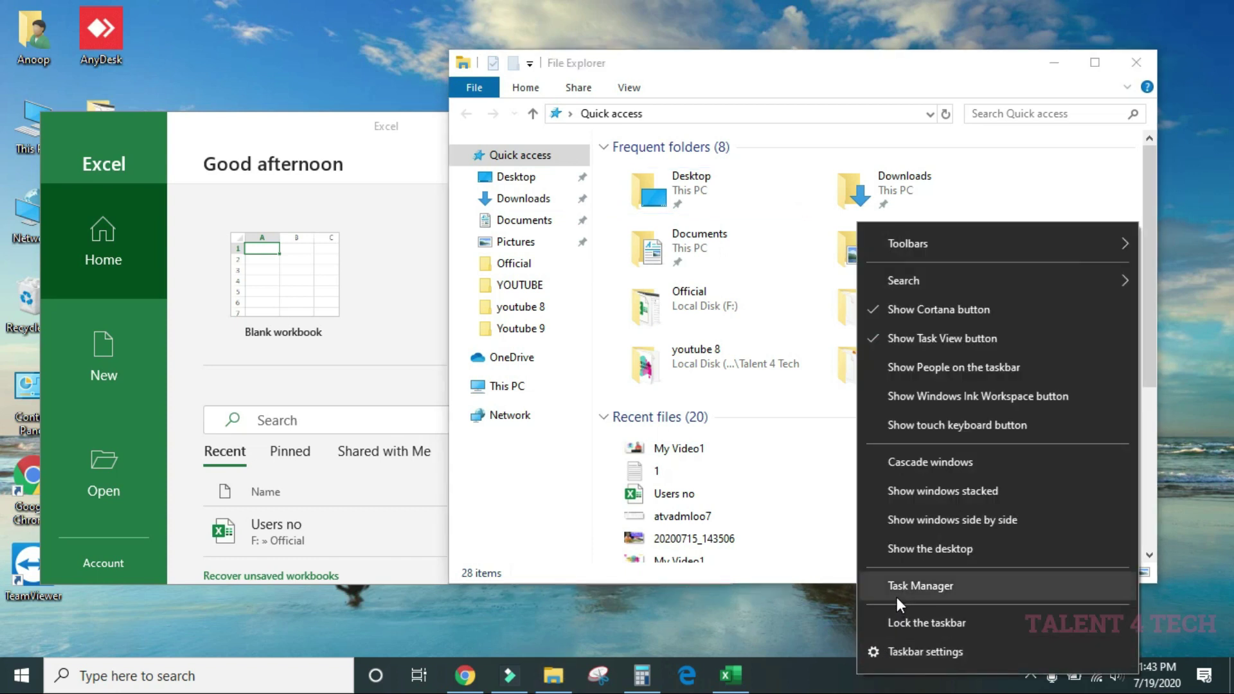
click(935, 584)
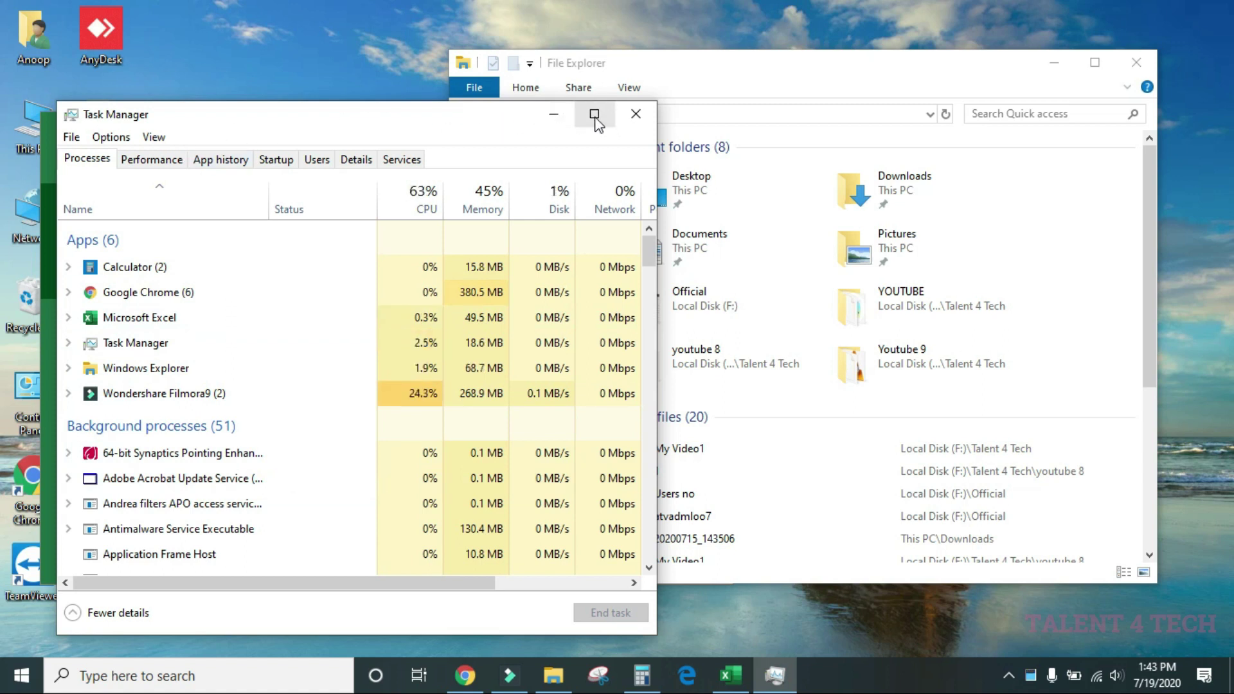
click(636, 114)
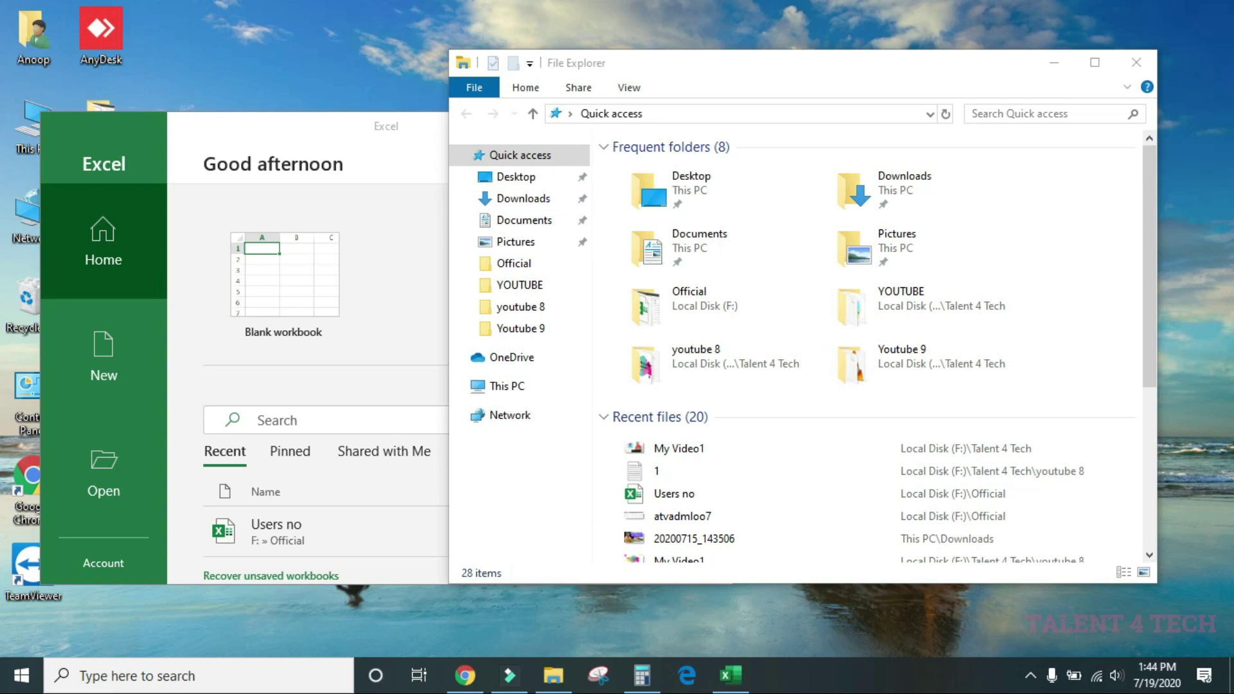
Step: Reopen Task Manager and end the Calculator and Microsoft Excel tasks
key(ctrl+shift+Escape)
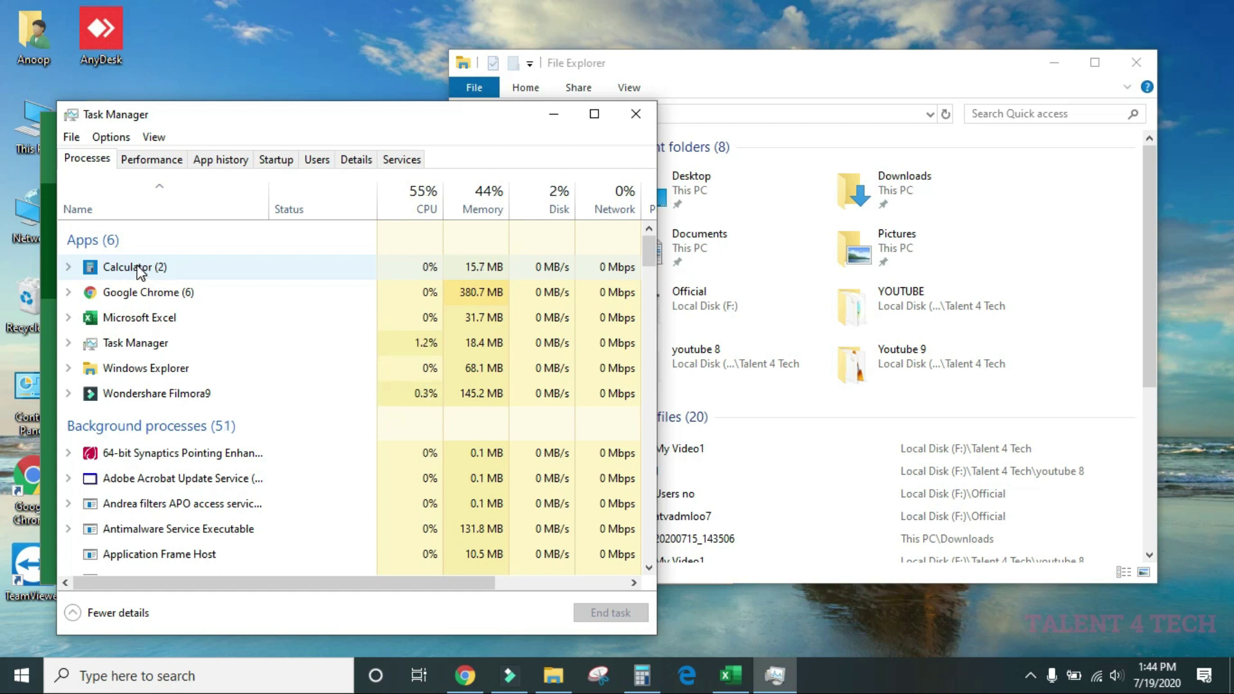
right_click(137, 266)
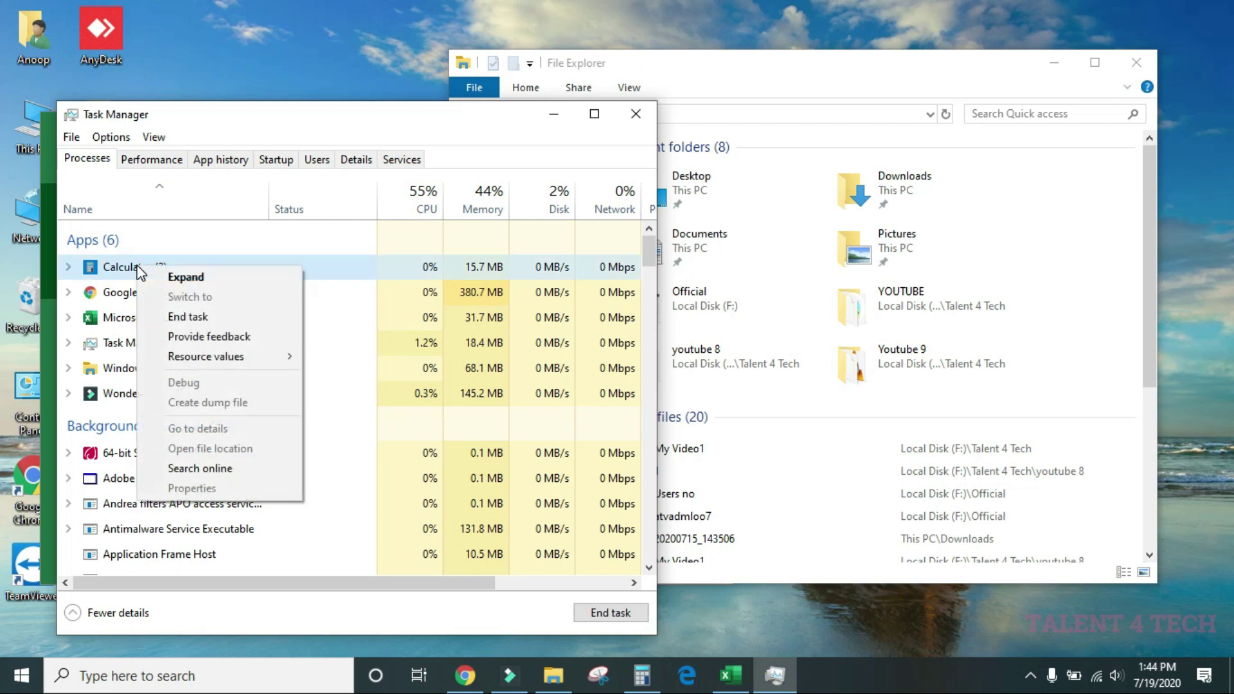
click(179, 322)
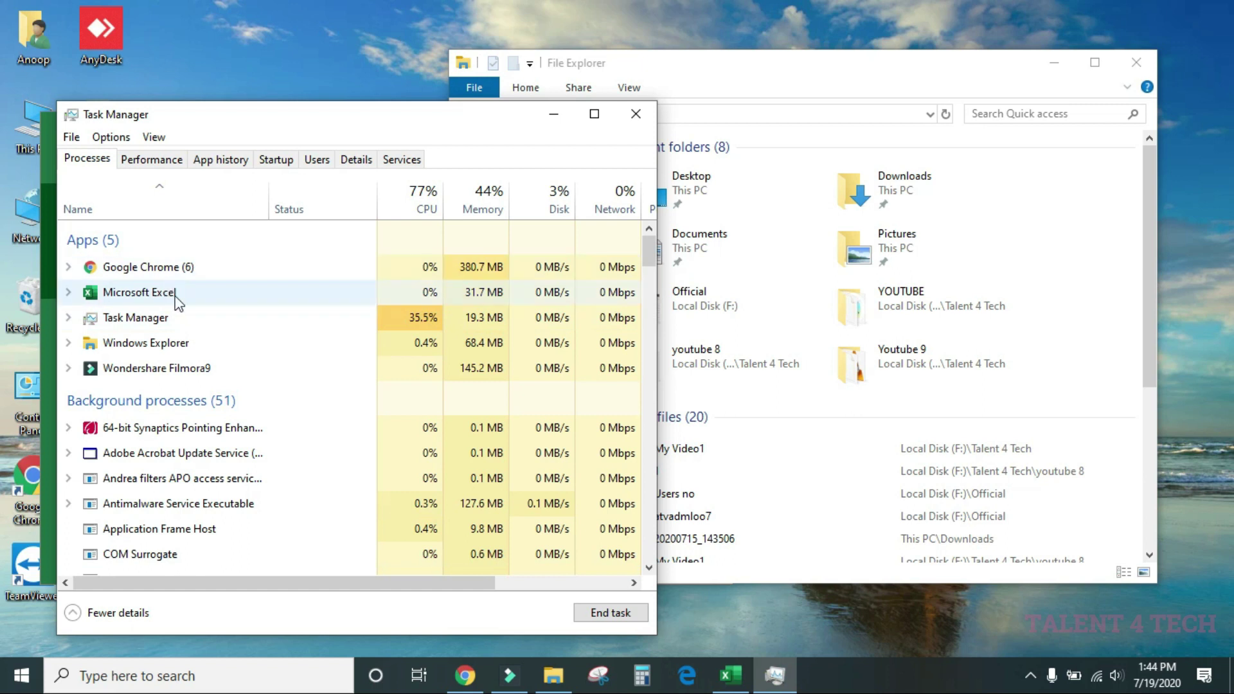
right_click(177, 297)
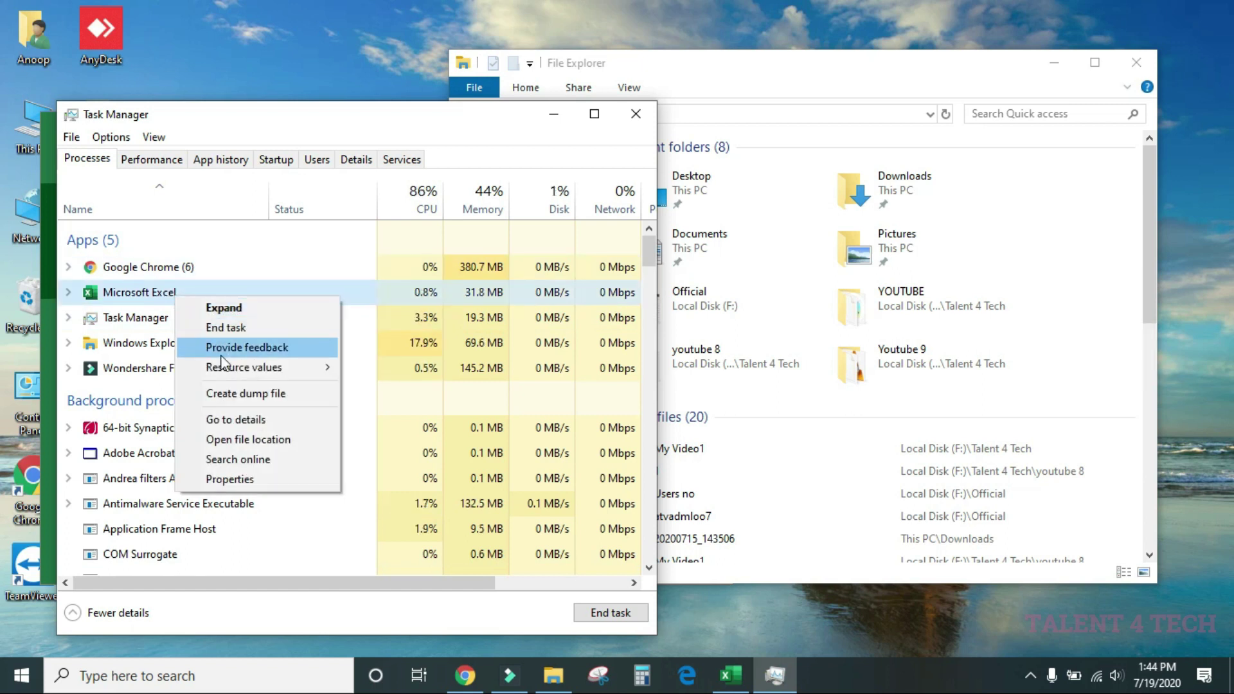
click(221, 329)
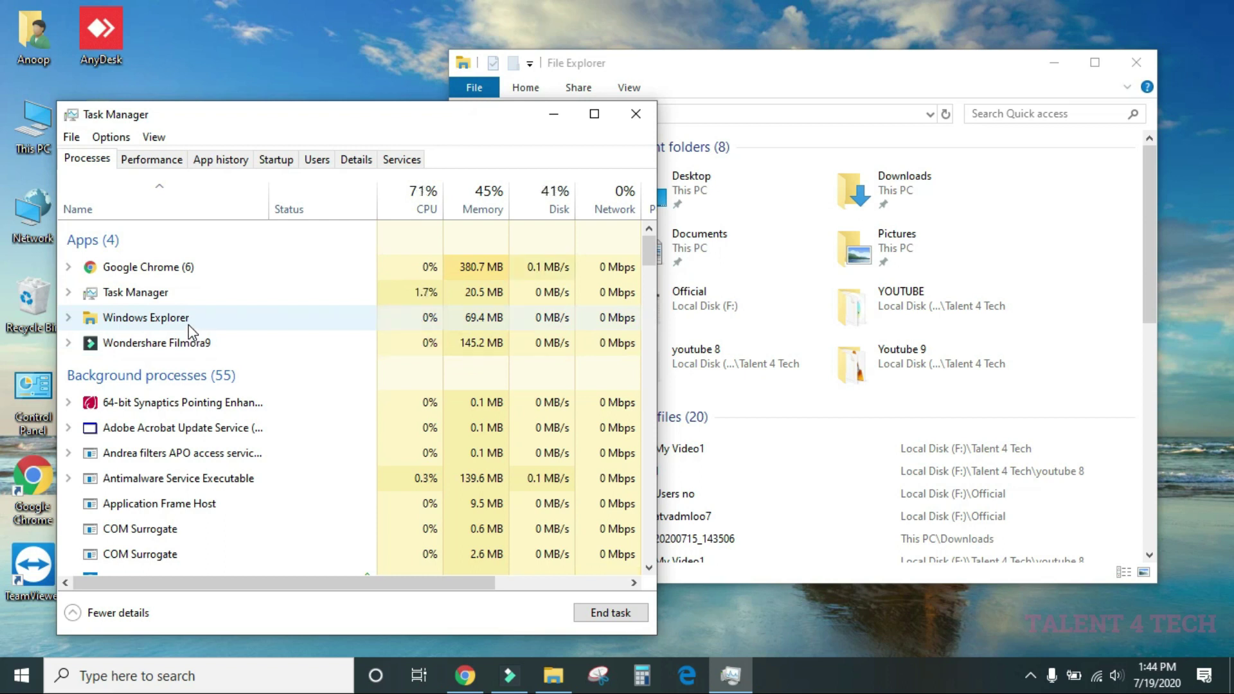
Step: Close the Task Manager and File Explorer windows to return to the empty desktop
click(636, 114)
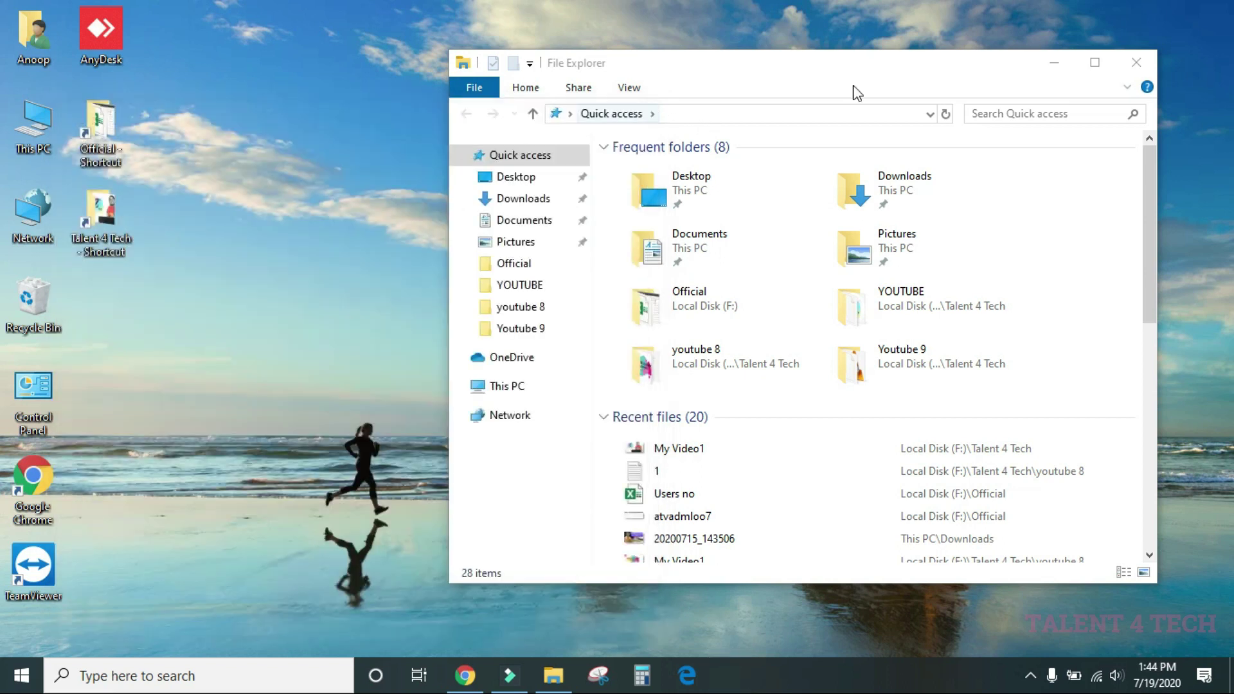
click(1136, 62)
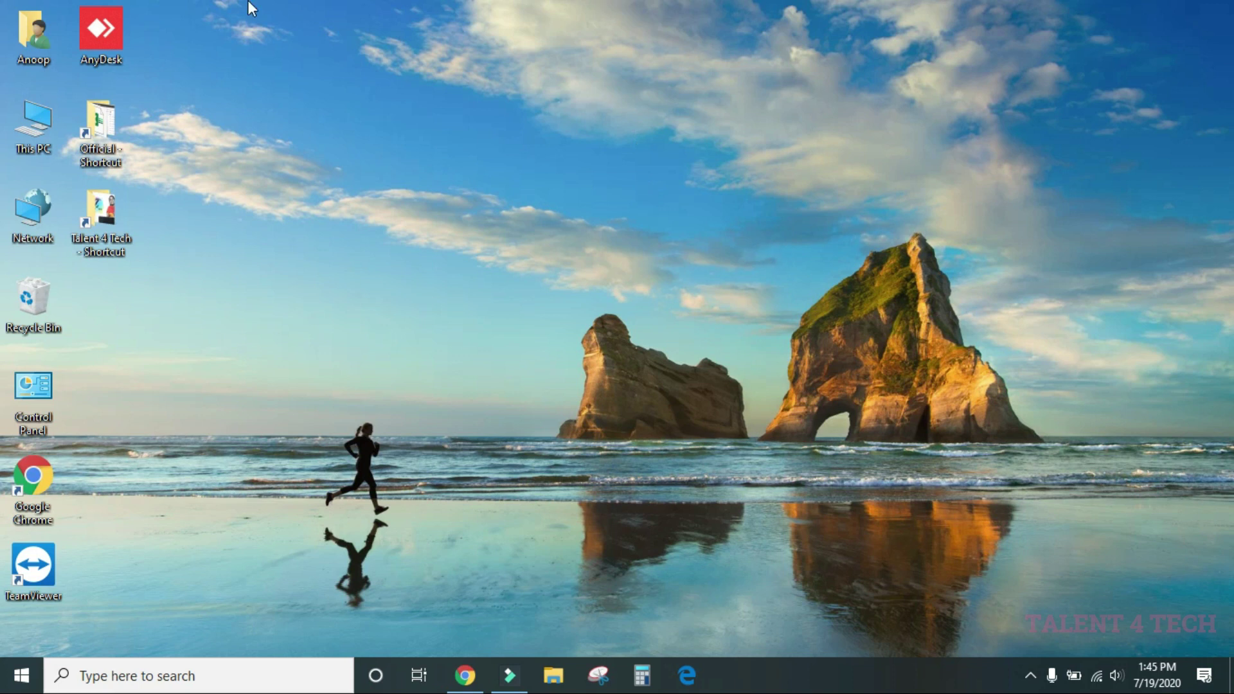
Step: Turn on Night light from the notification area's quick actions and return to the desktop
mouse_move(1170, 681)
click(1205, 675)
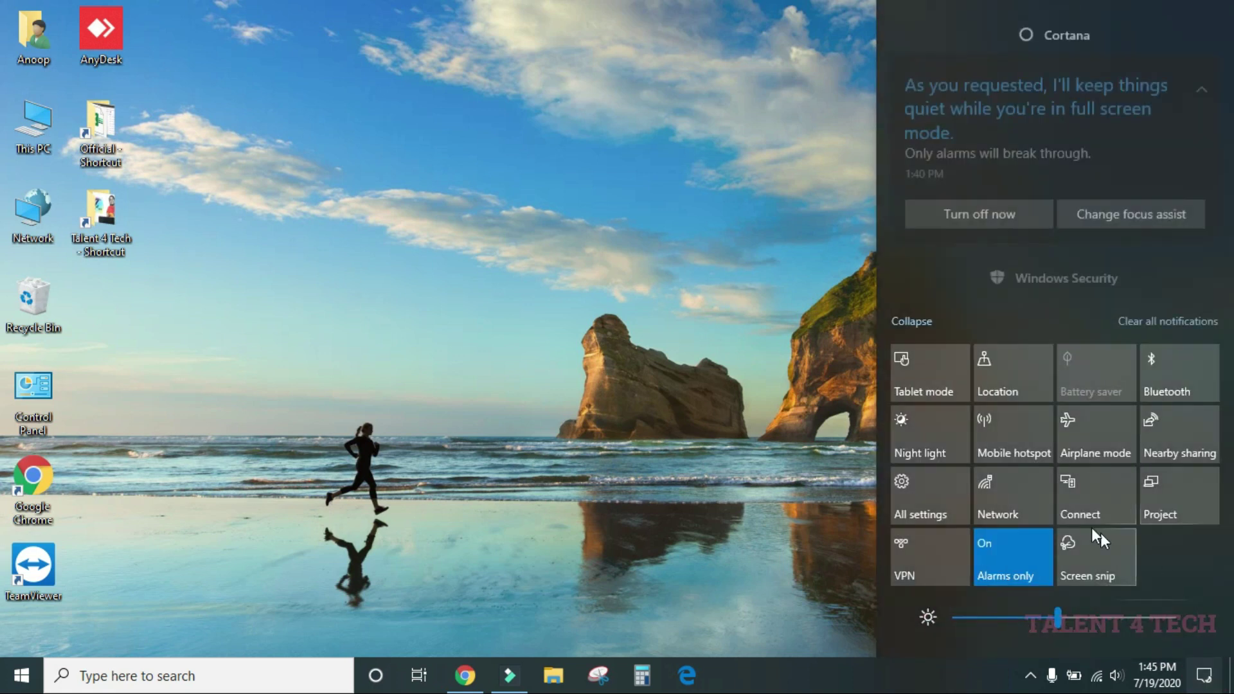
click(927, 435)
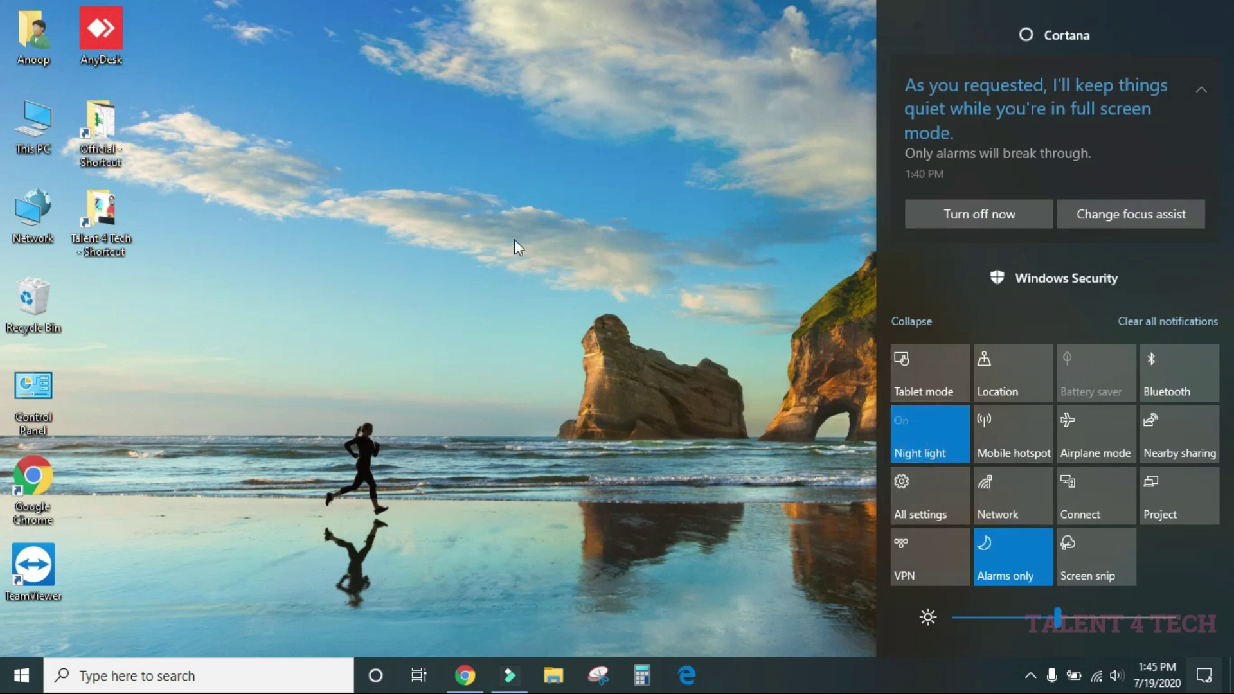
click(573, 251)
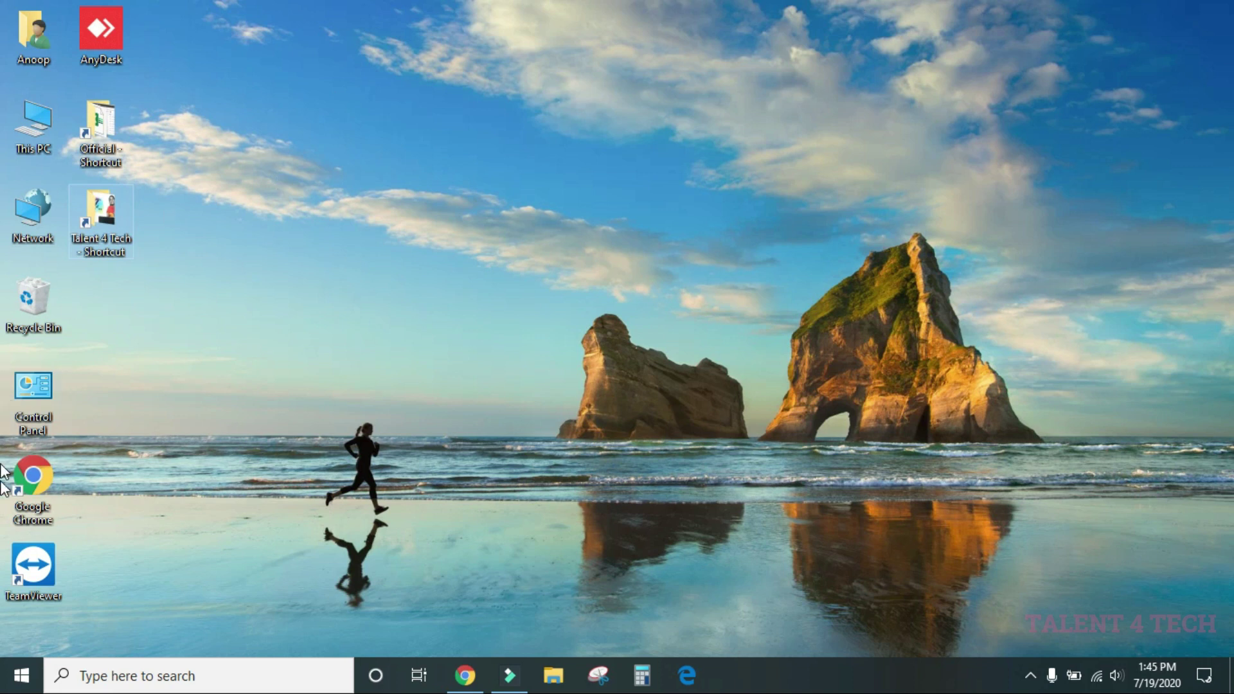
Step: Open the Night light settings under System Display, lower the strength to about two thirds and close Settings
click(23, 681)
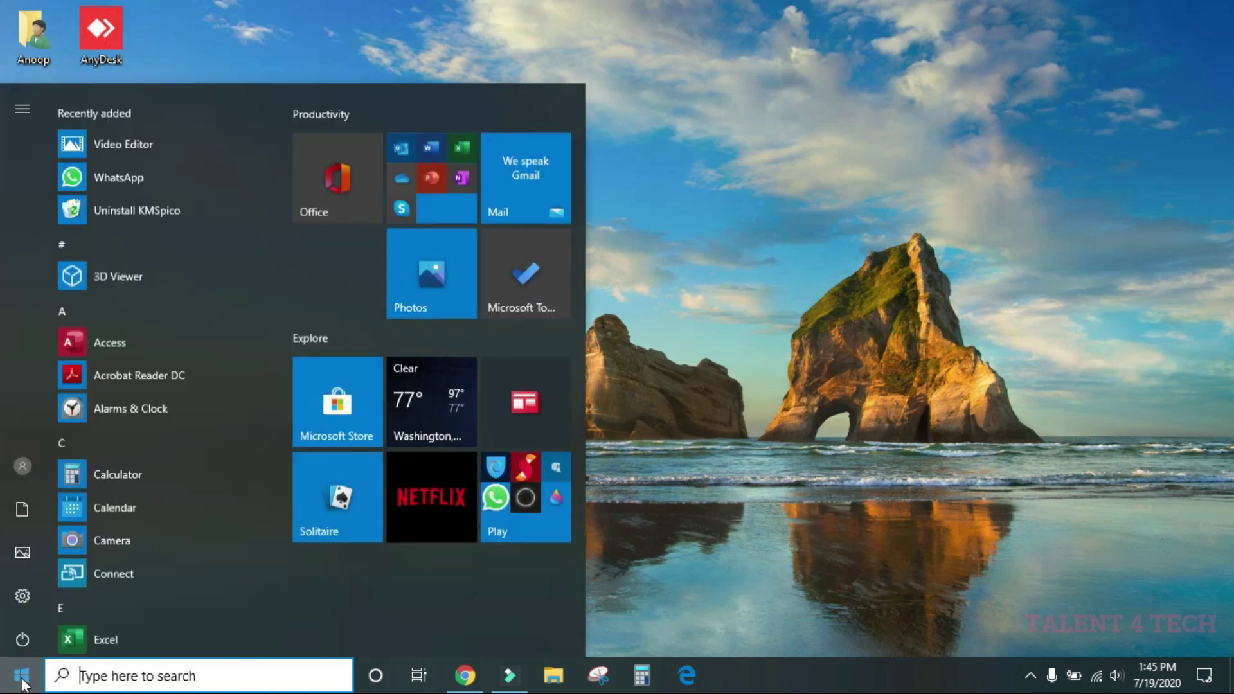
click(21, 593)
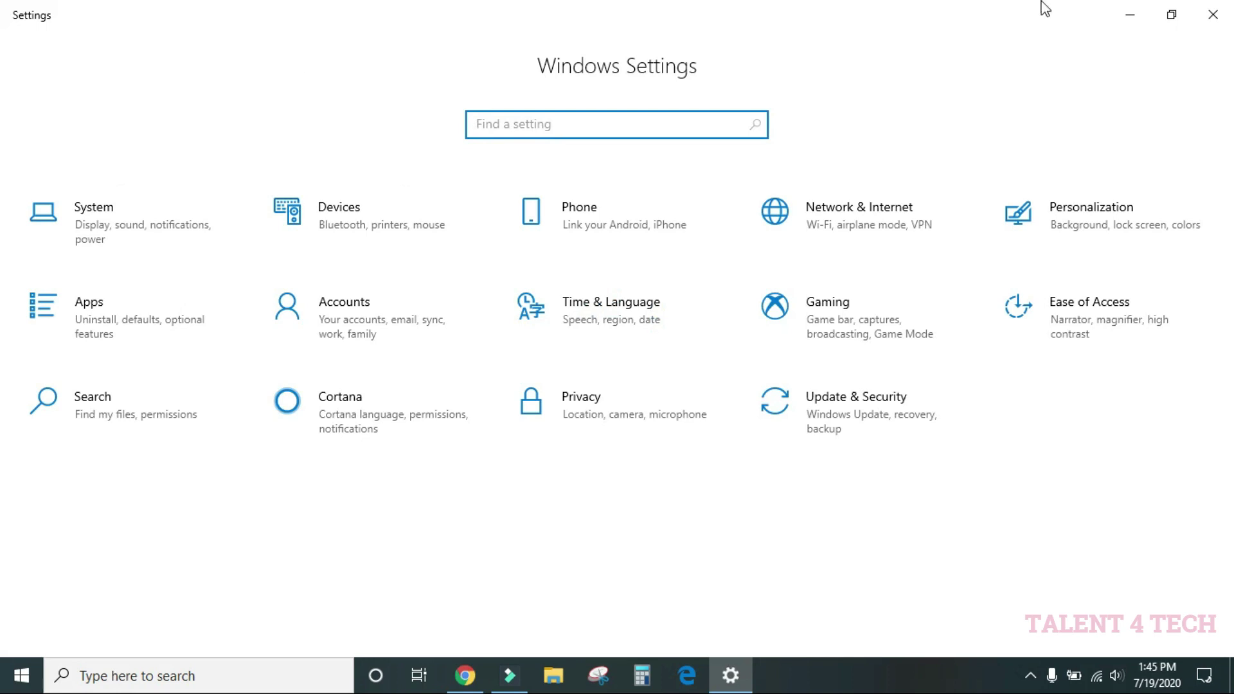
click(133, 230)
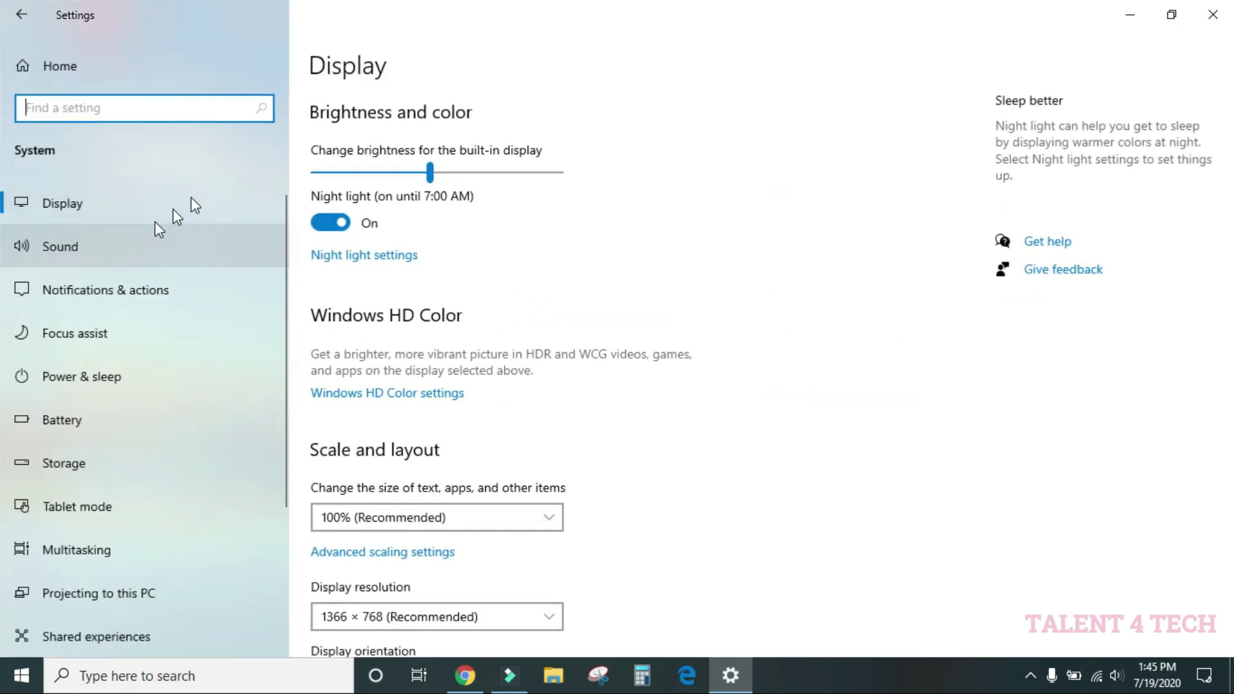
click(198, 206)
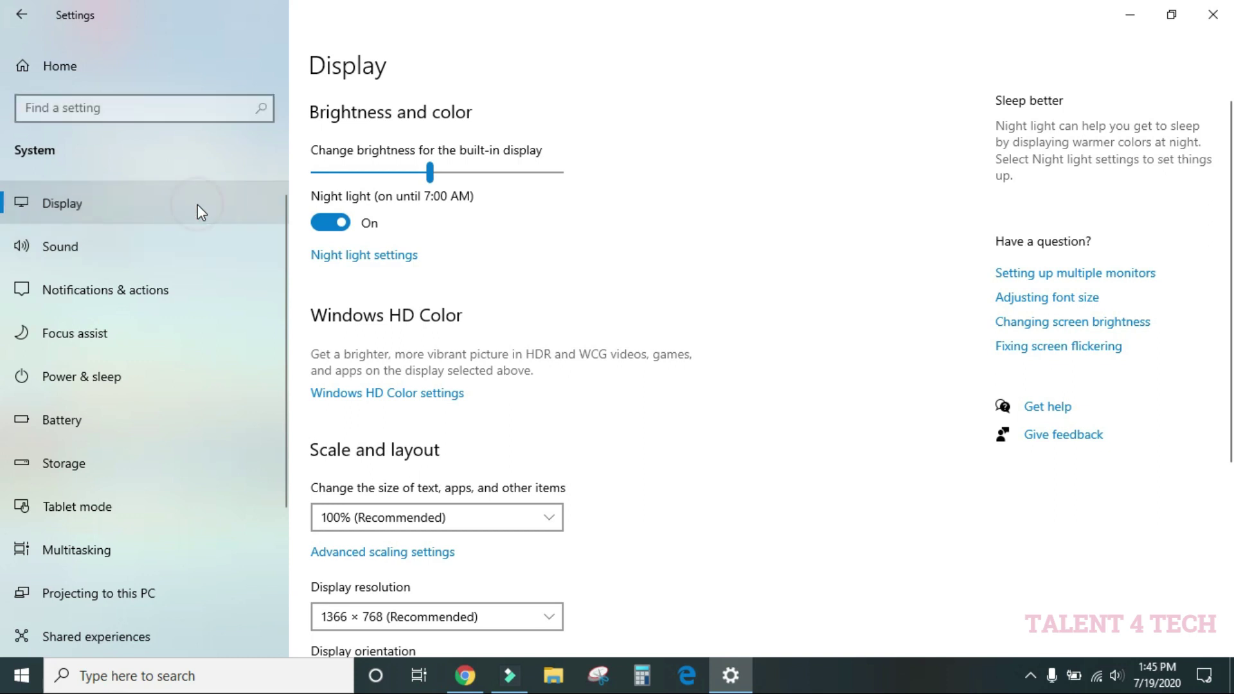
click(364, 255)
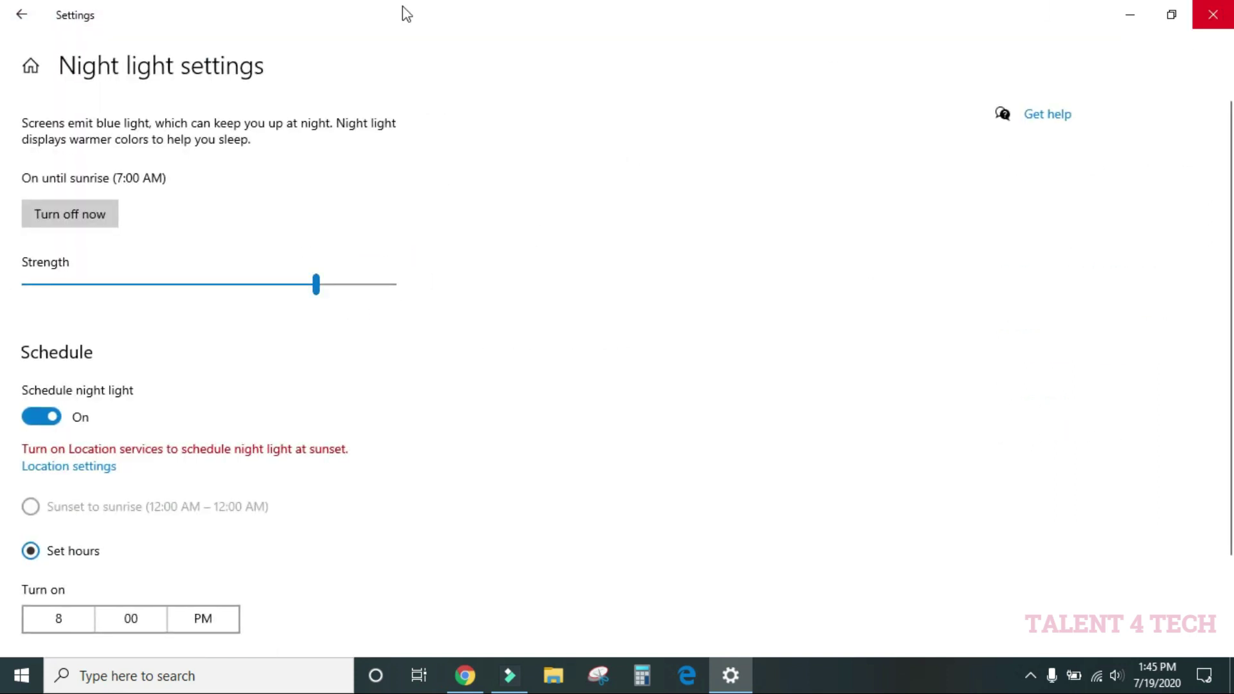
drag(315, 294, 276, 287)
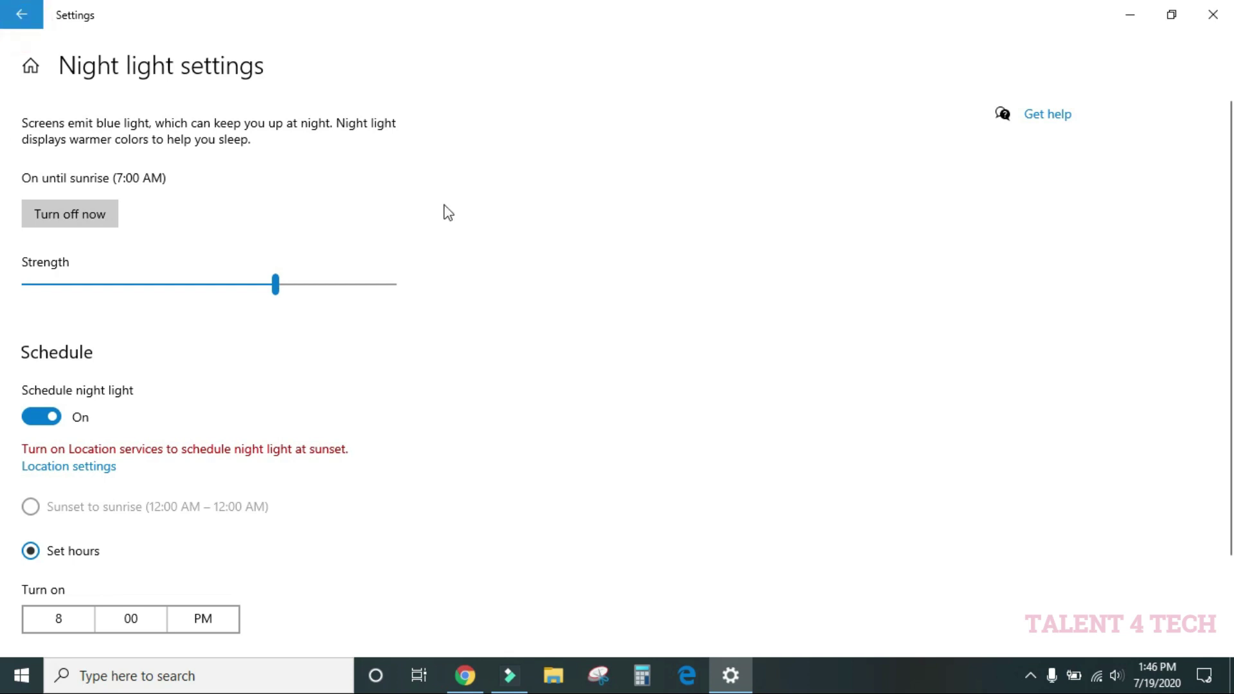
key(alt+Left)
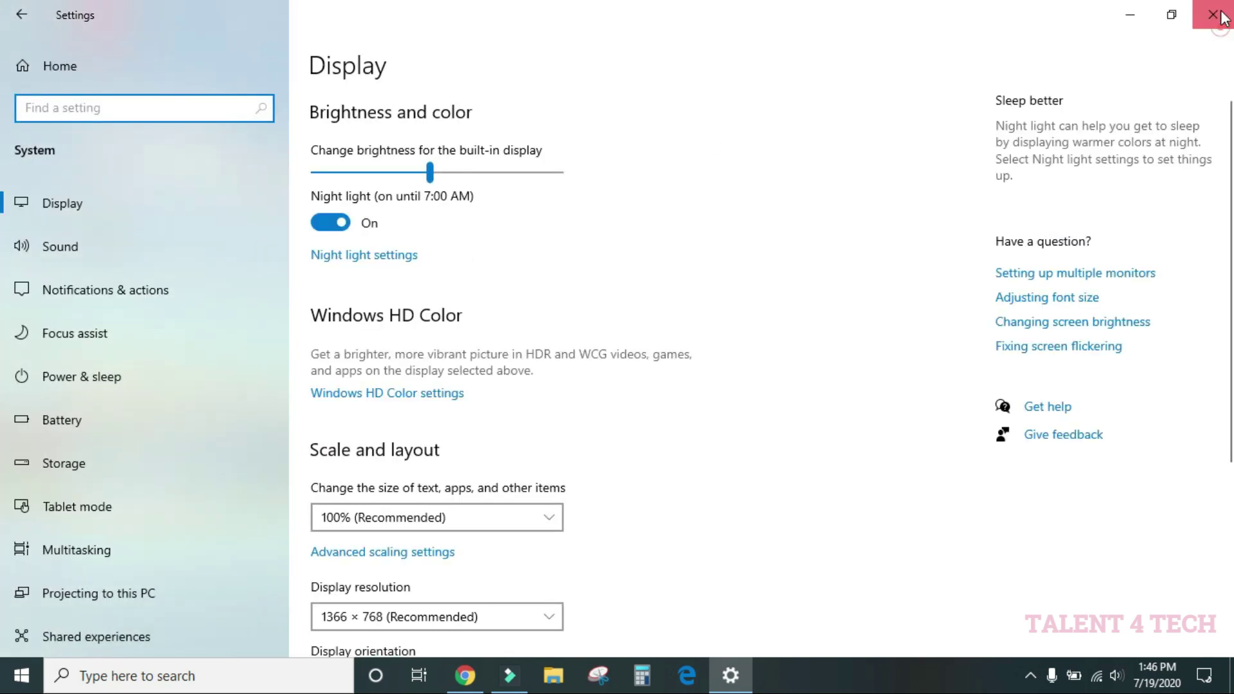
click(1213, 14)
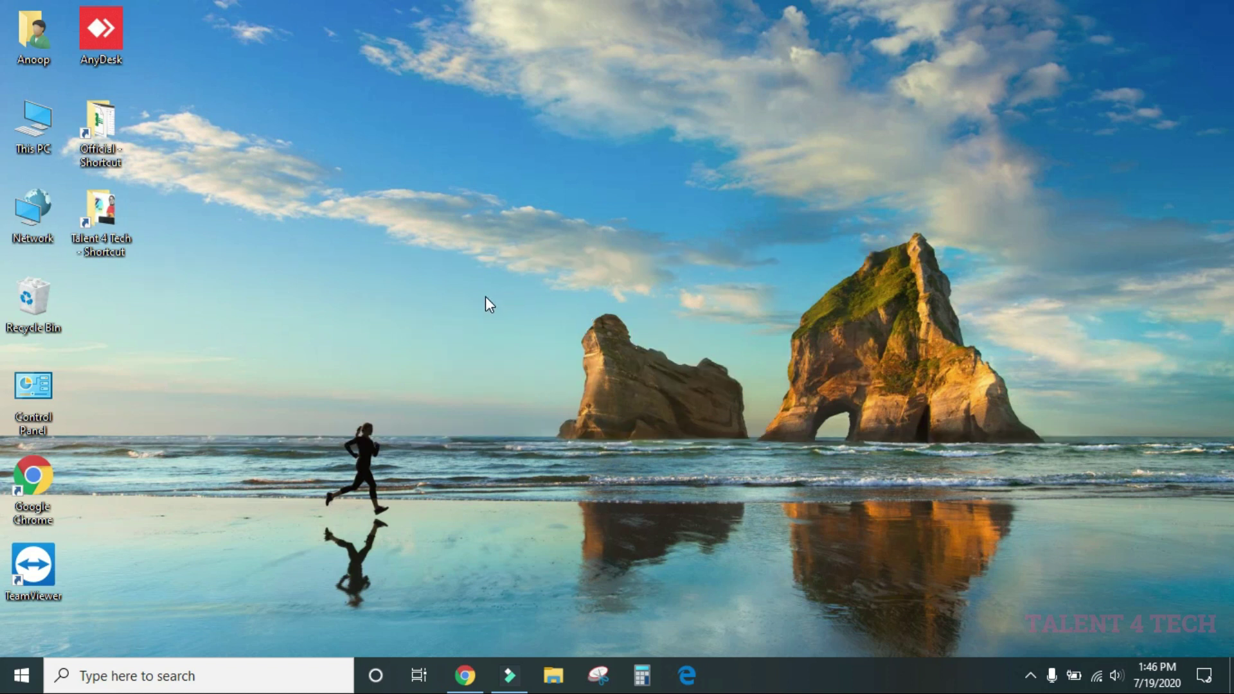
Step: Create a new folder on the desktop, keeping its default name
right_click(341, 301)
mouse_move(405, 494)
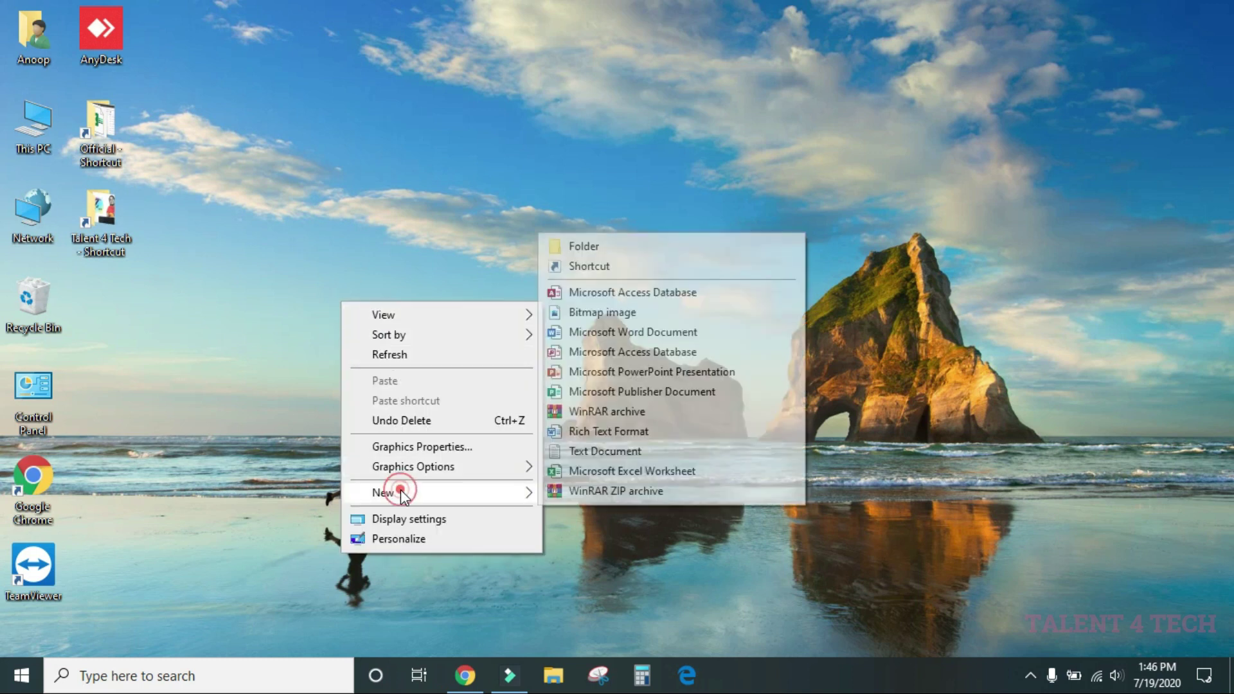
click(612, 249)
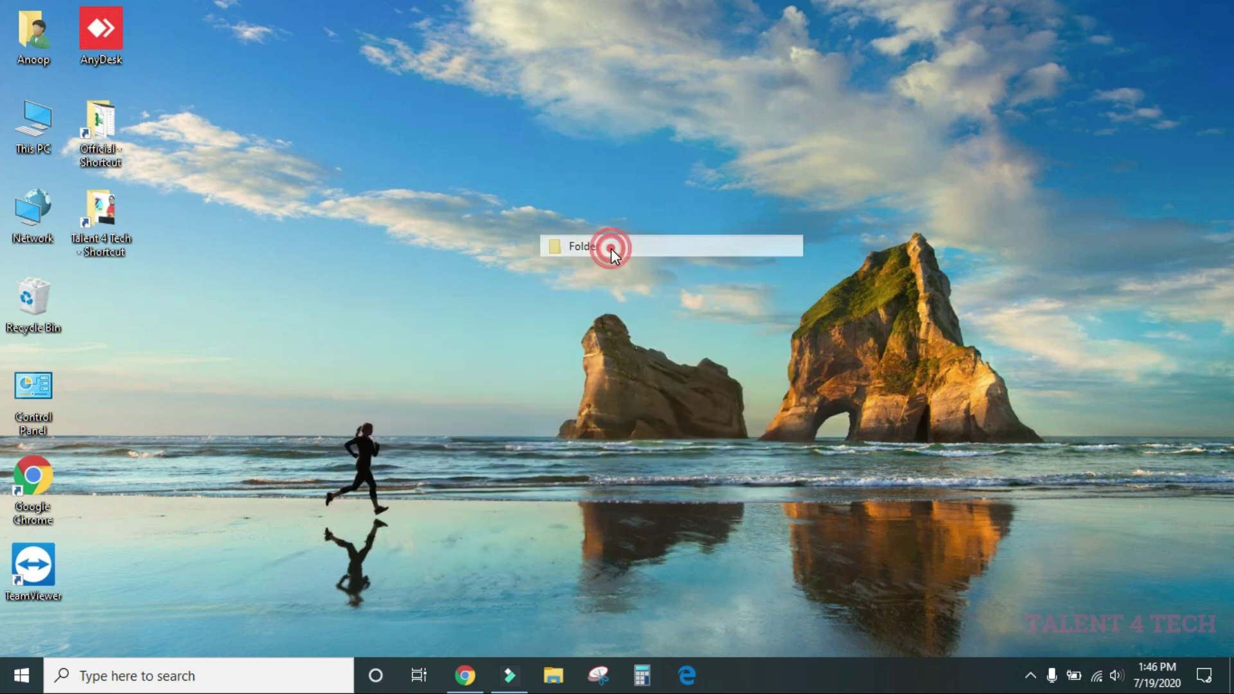
click(487, 339)
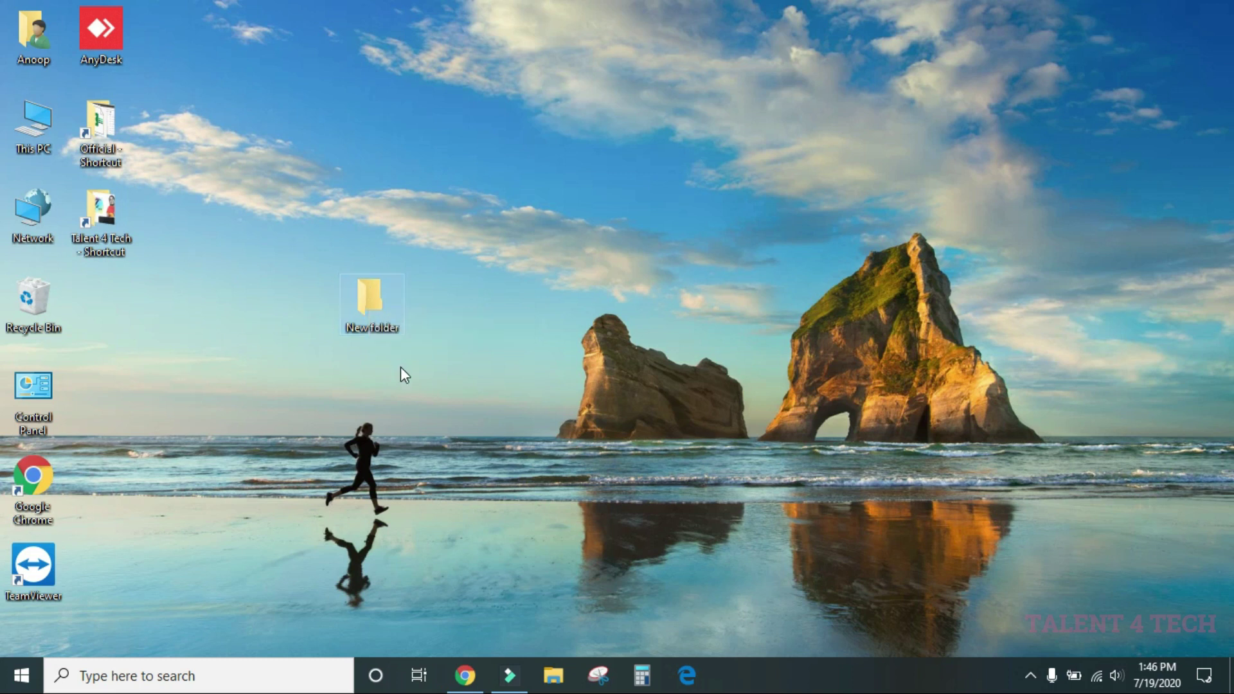
Step: Open the icon customization in the new folder's properties and select the yellow warning triangle from SHELL32.dll
right_click(382, 309)
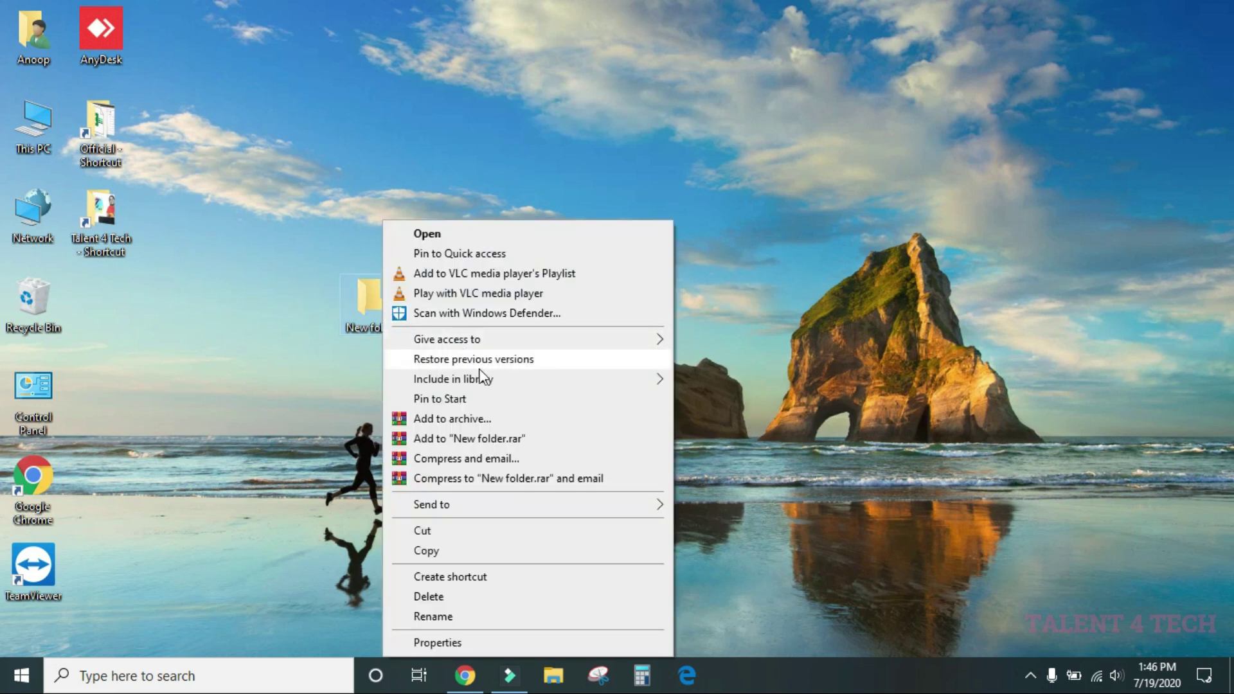
click(449, 641)
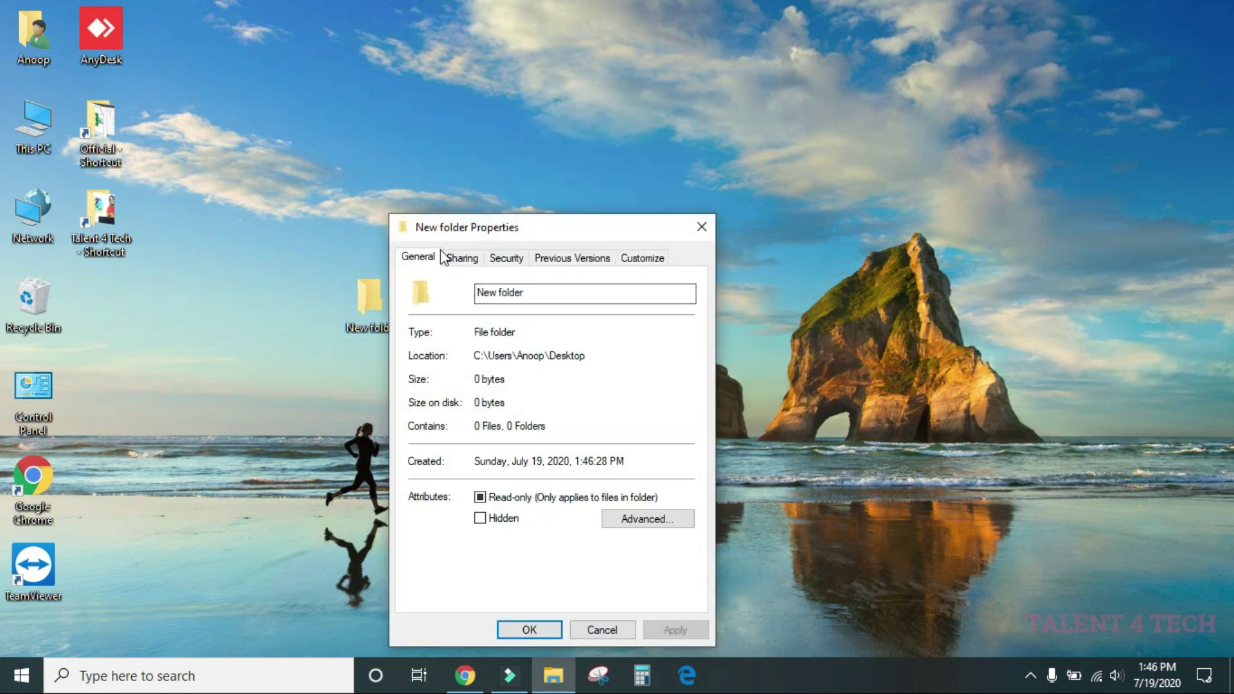
click(644, 258)
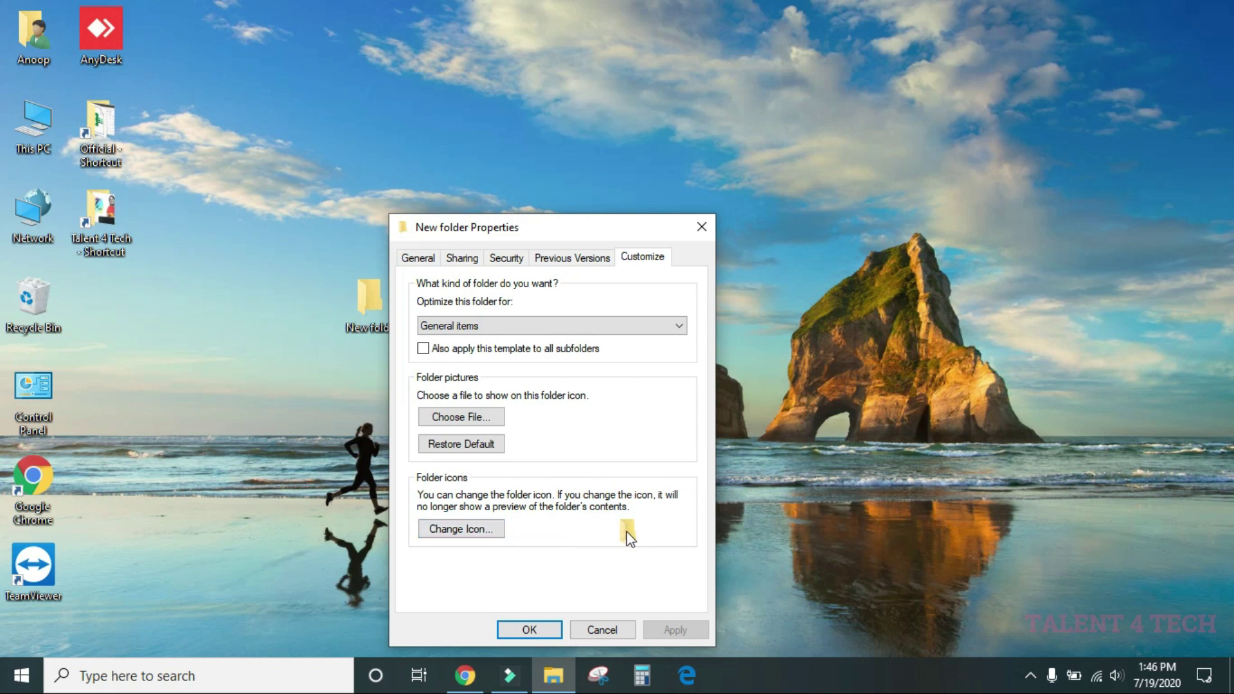
click(479, 536)
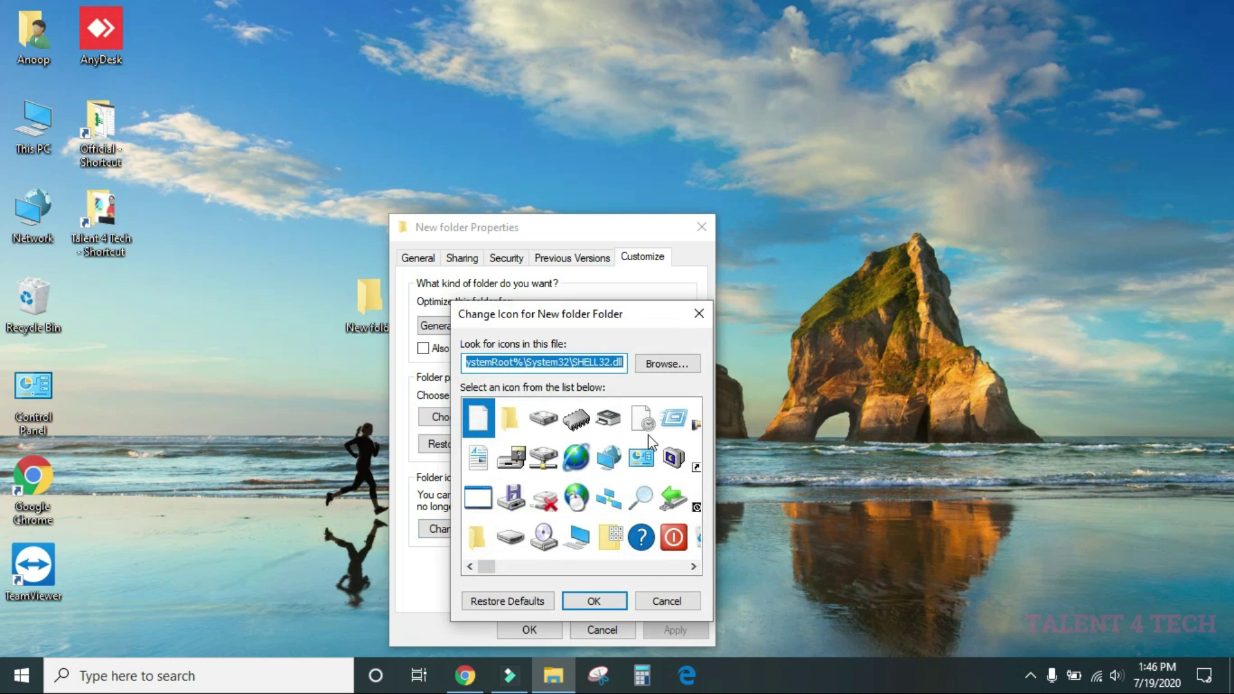
drag(693, 565, 694, 564)
click(470, 565)
drag(469, 565, 469, 565)
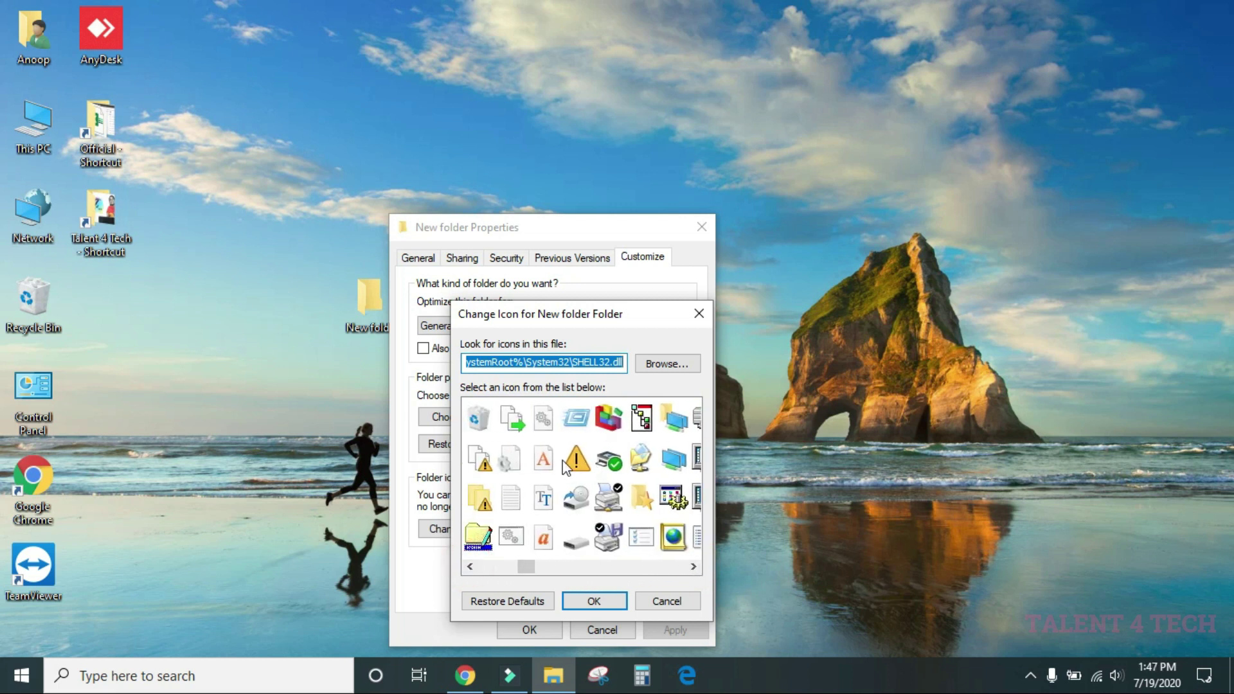
click(575, 457)
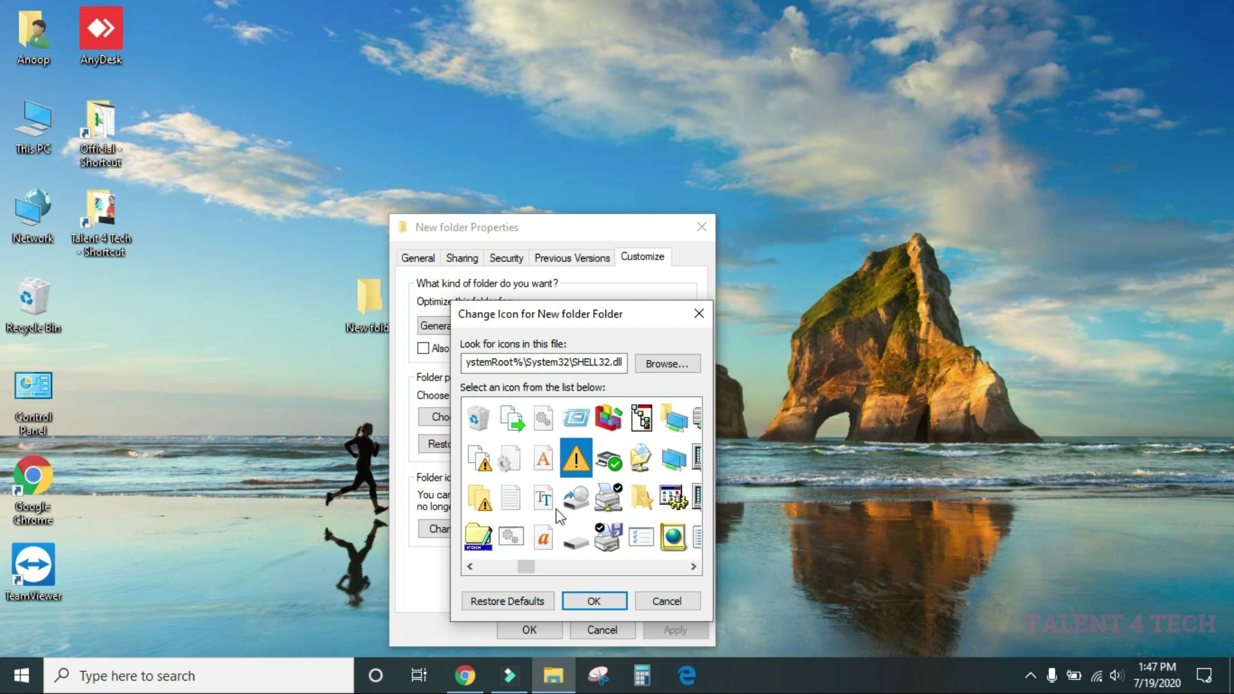
Step: Browse the Desktop location for a custom icon file and close the file picker without choosing one
click(665, 363)
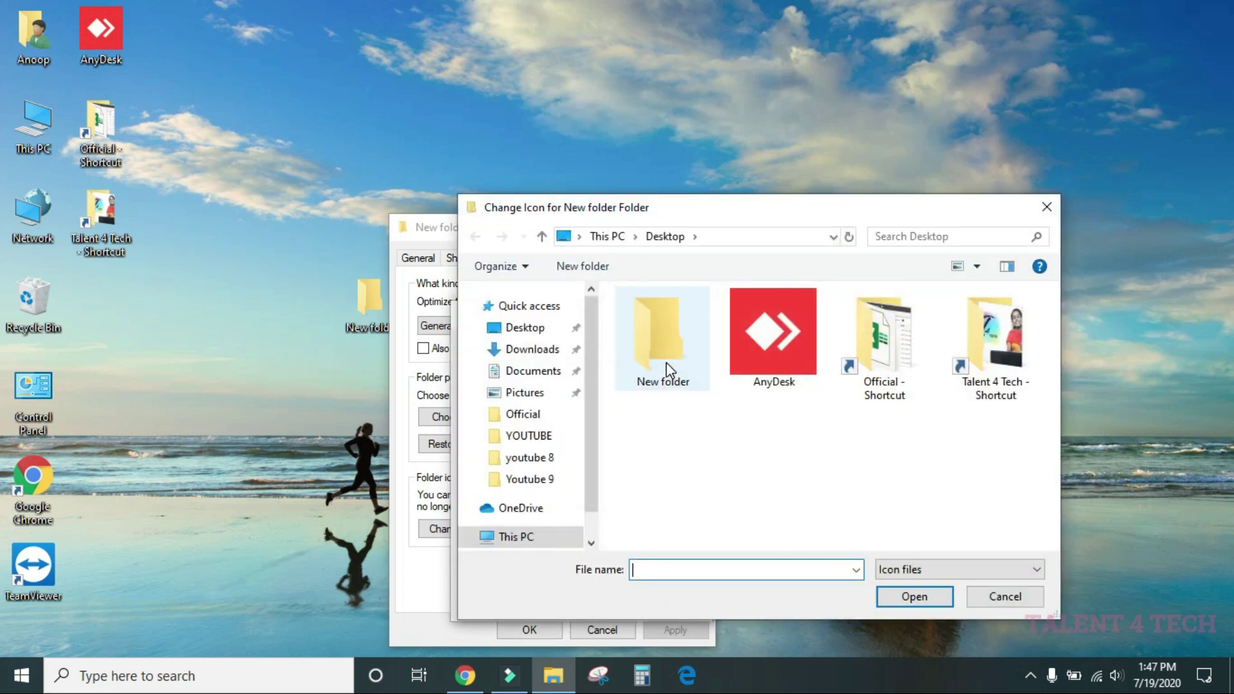
mouse_move(586, 371)
mouse_down()
mouse_move(595, 418)
mouse_move(591, 364)
mouse_up()
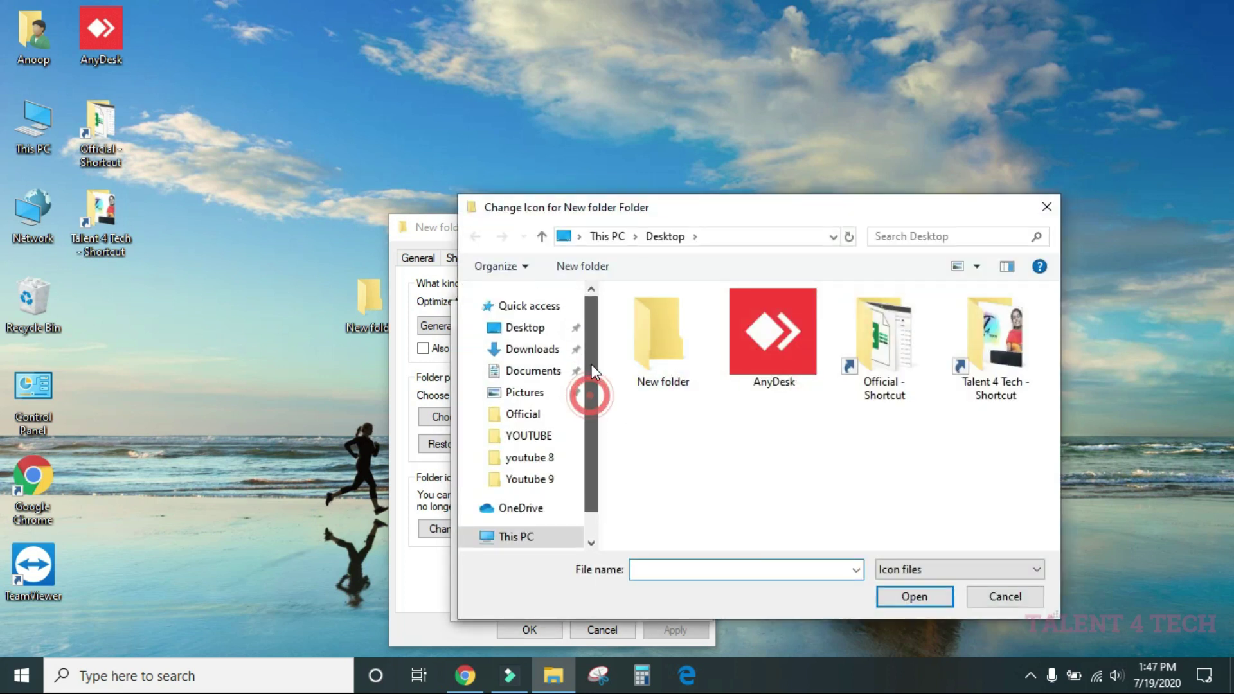
click(535, 327)
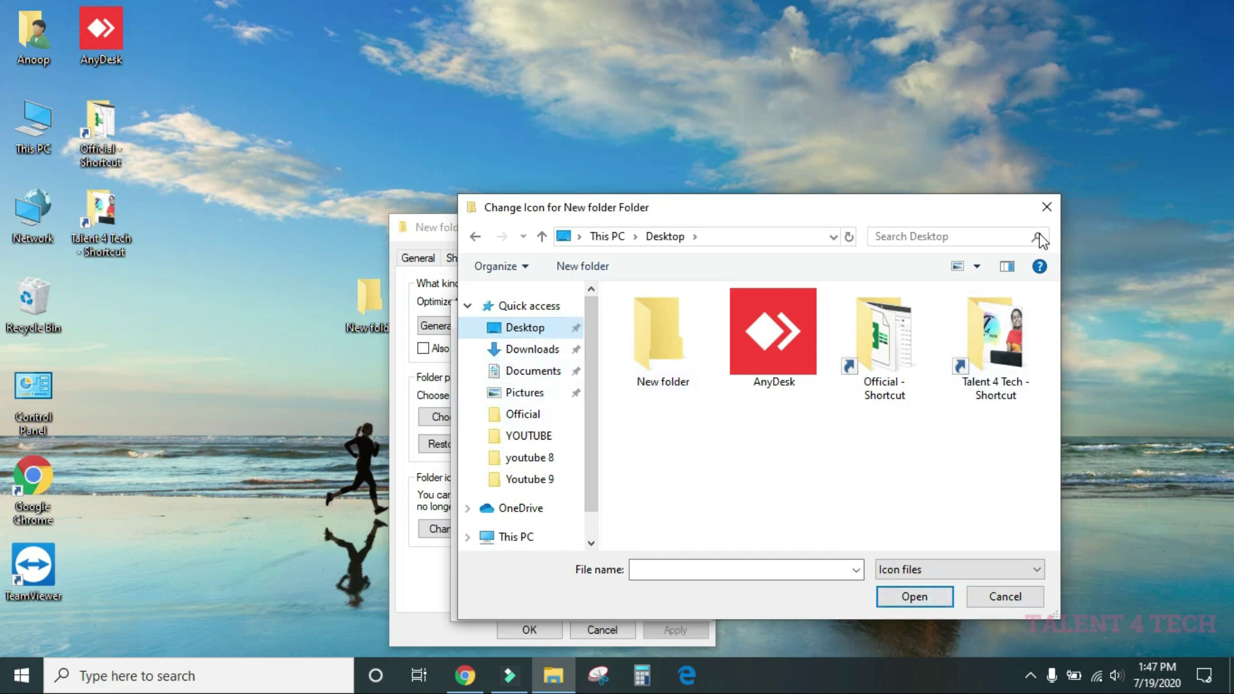
click(1046, 210)
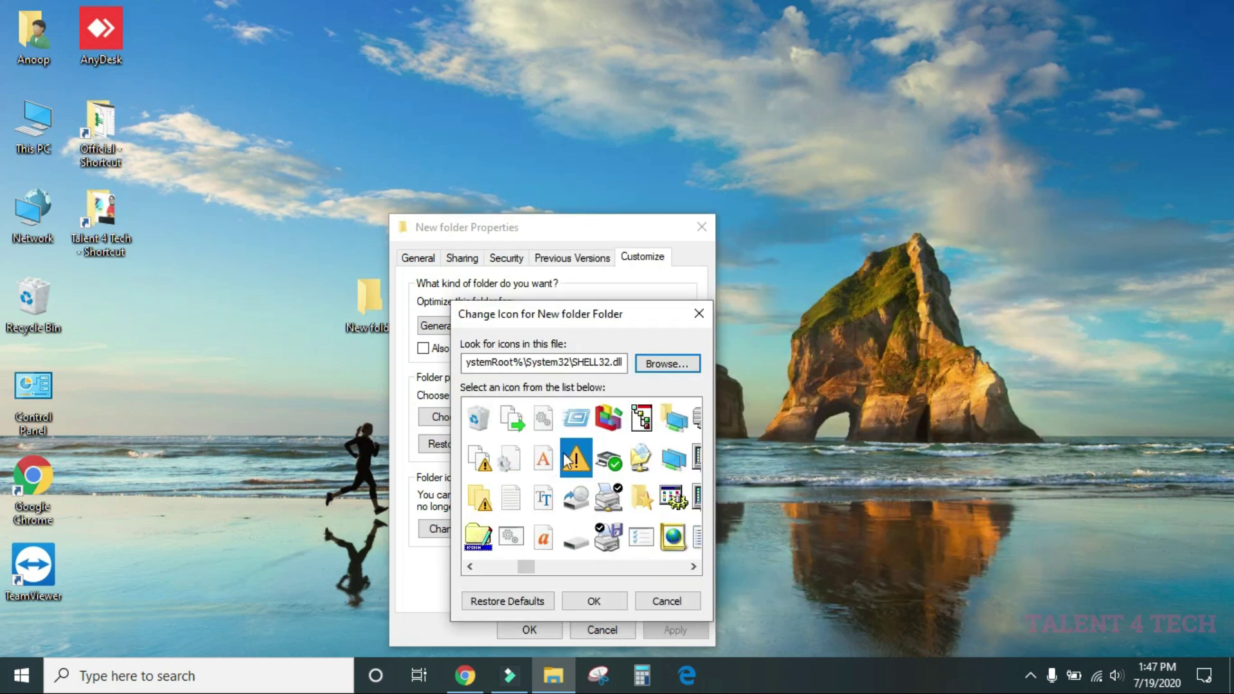
Step: Accept the warning triangle icon, apply it to the folder and close the folder's properties
click(599, 600)
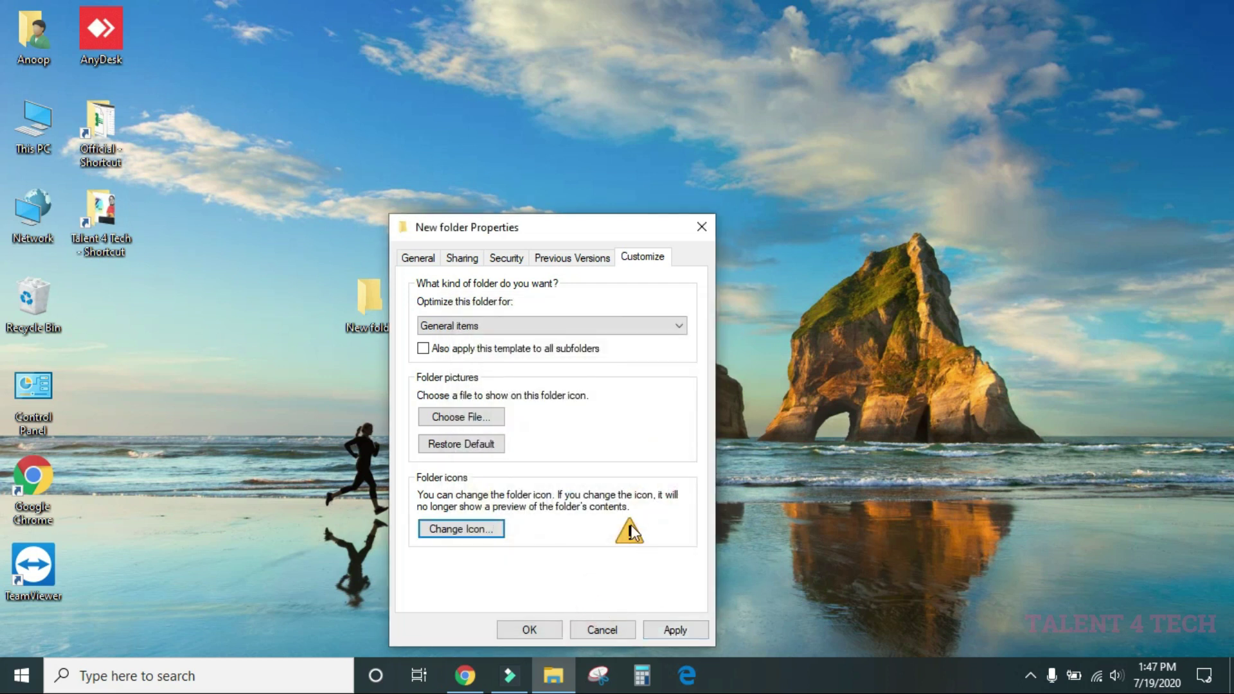
click(679, 626)
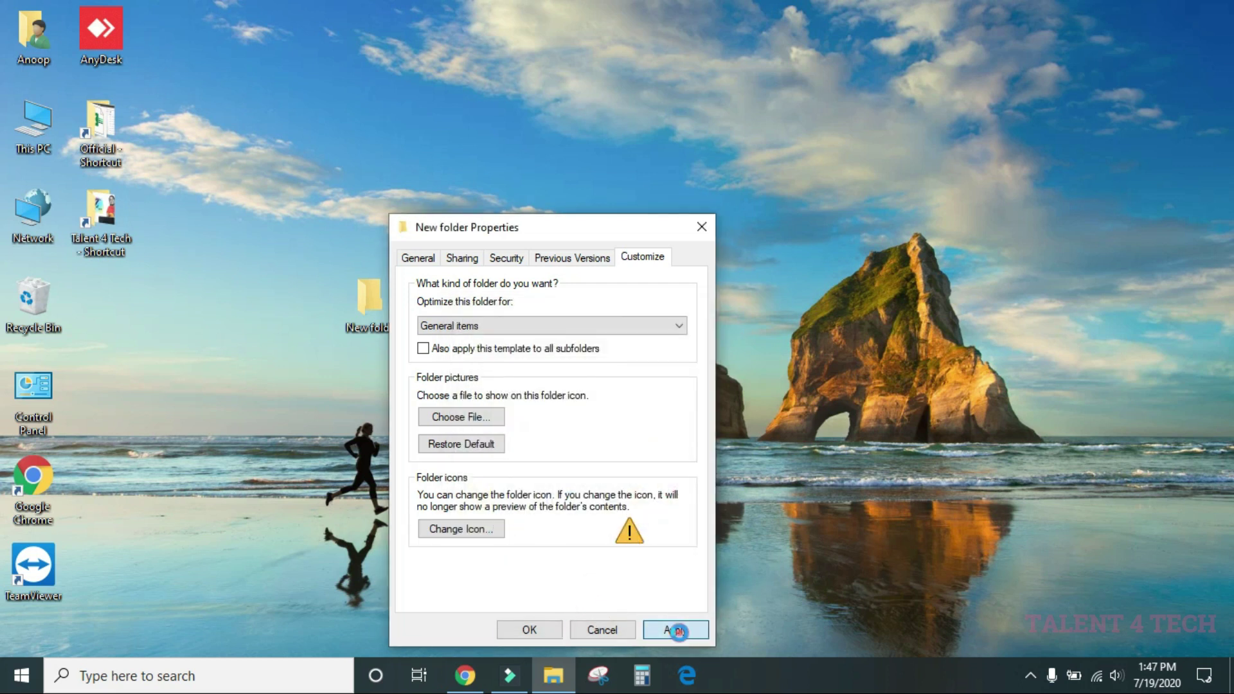
click(529, 629)
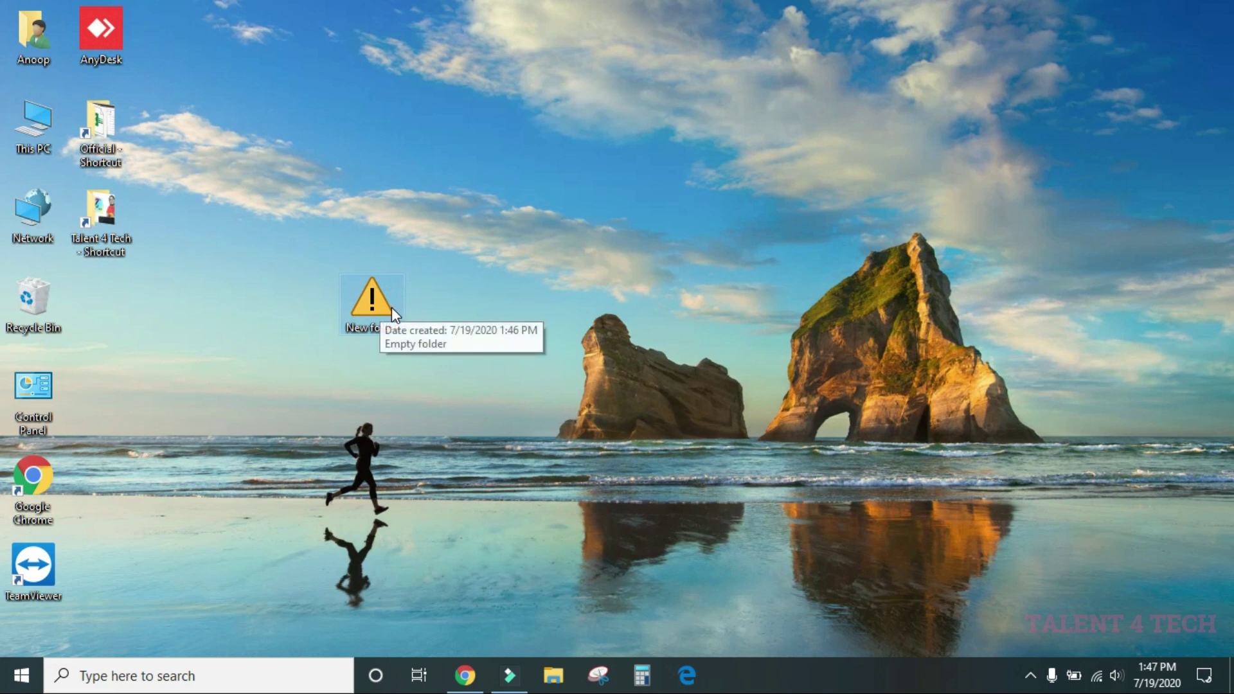
click(418, 352)
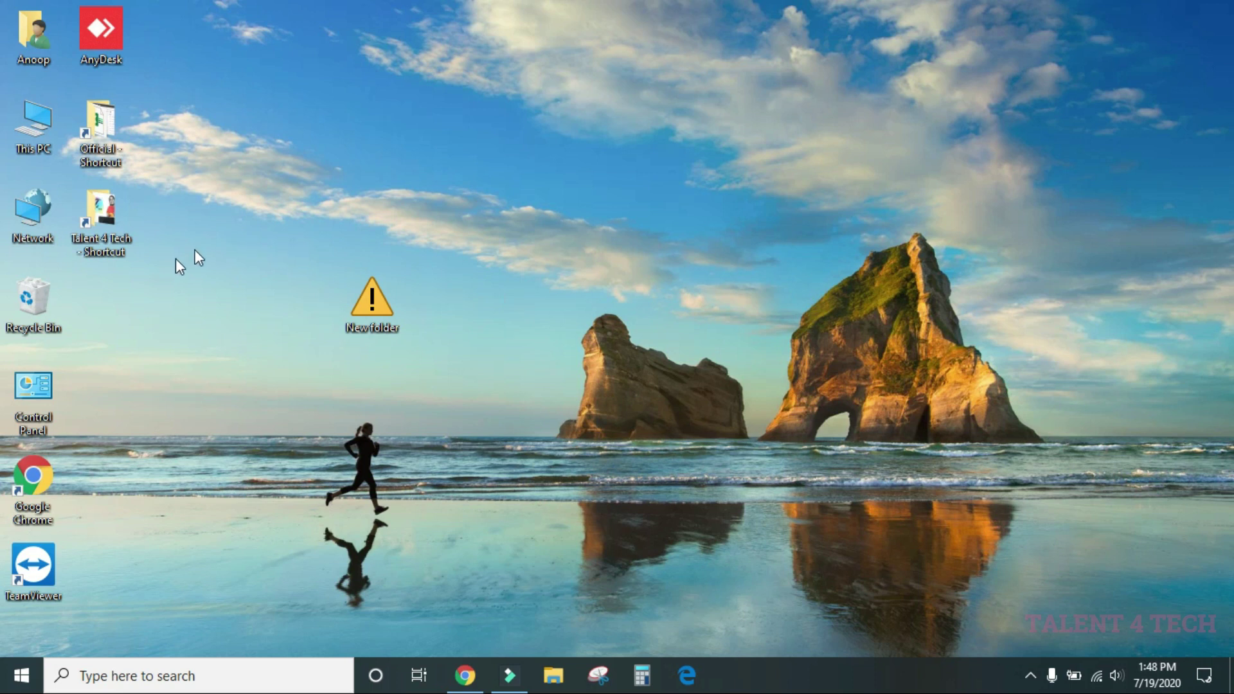
Step: View the Recycle Bin's contents, close it and delete the folder with the warning icon from the desktop
double_click(34, 299)
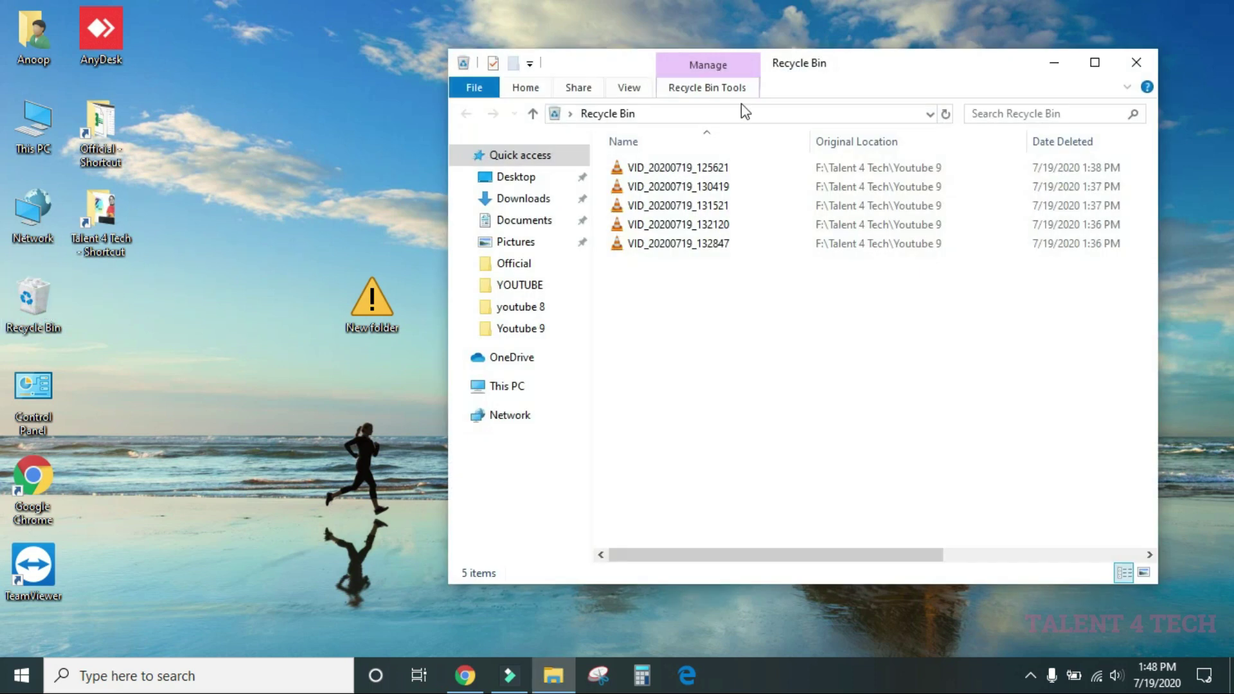
click(1135, 64)
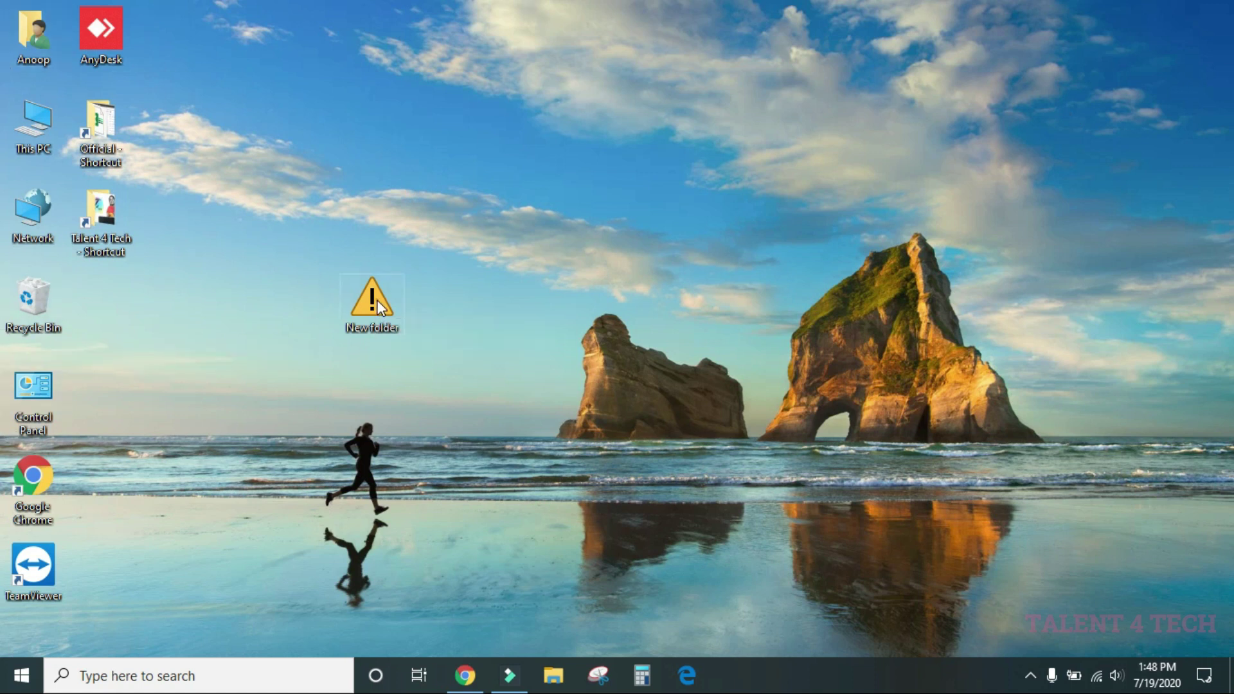
mouse_move(376, 299)
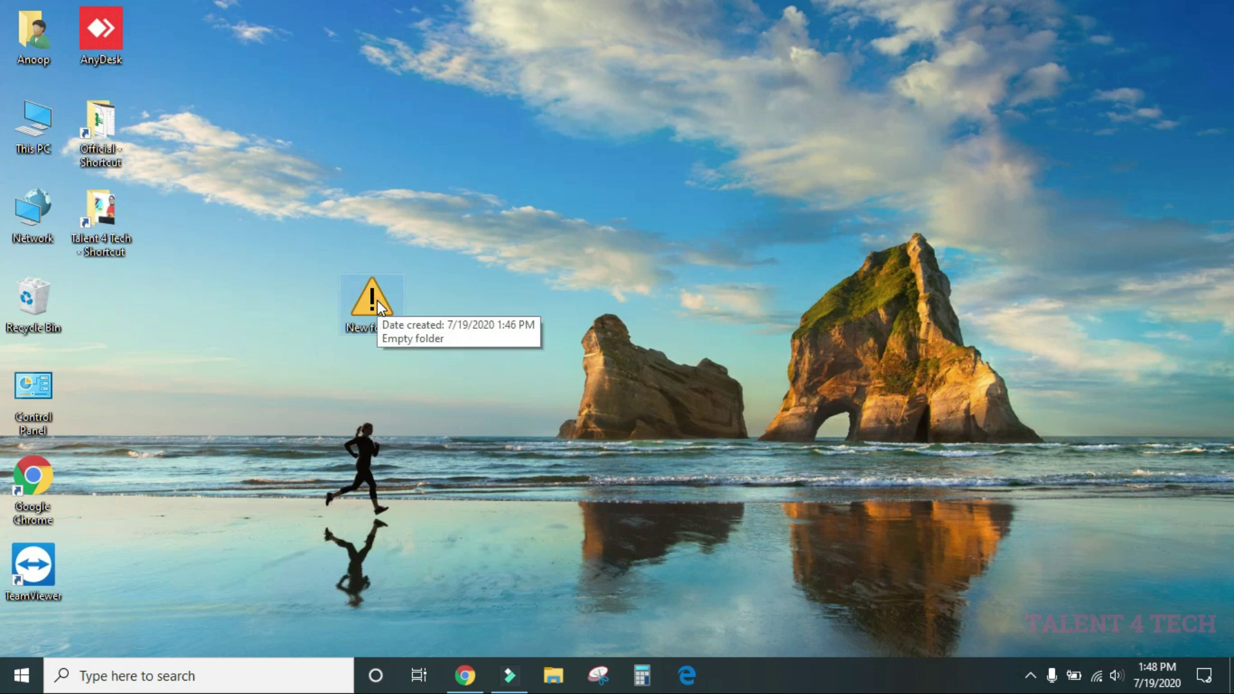
right_click(376, 299)
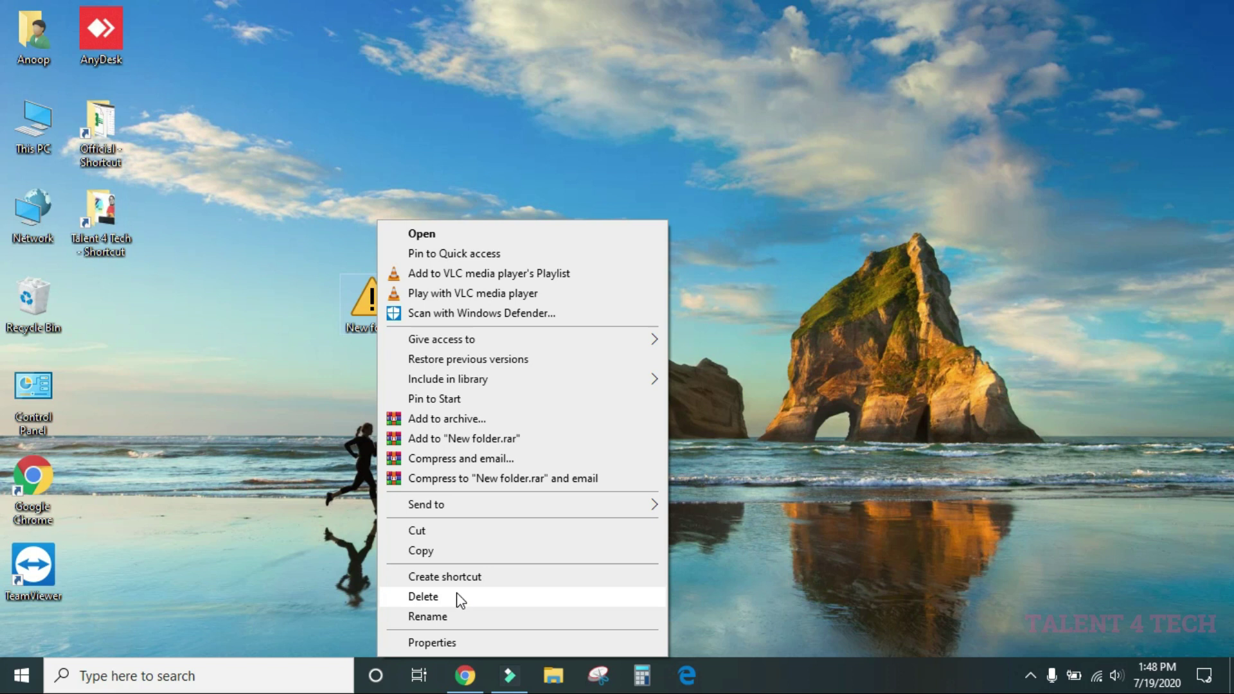
click(430, 598)
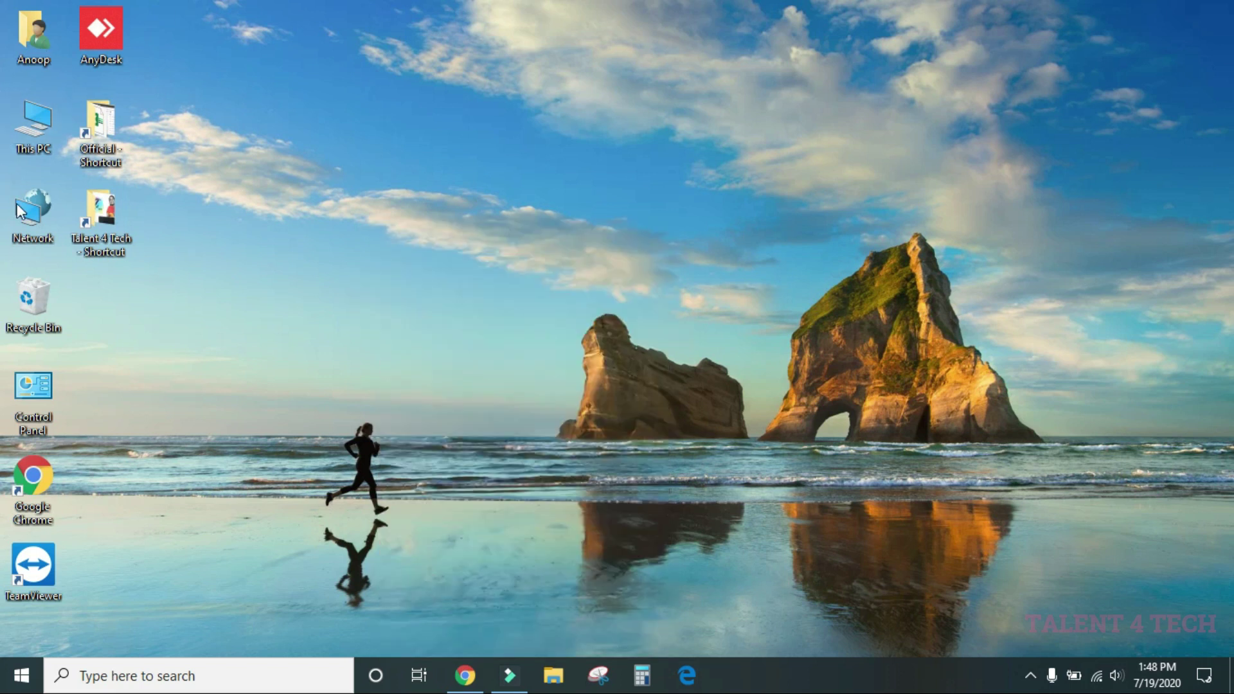
Step: Restore the deleted New folder from the Recycle Bin to the desktop and close the Recycle Bin
double_click(29, 298)
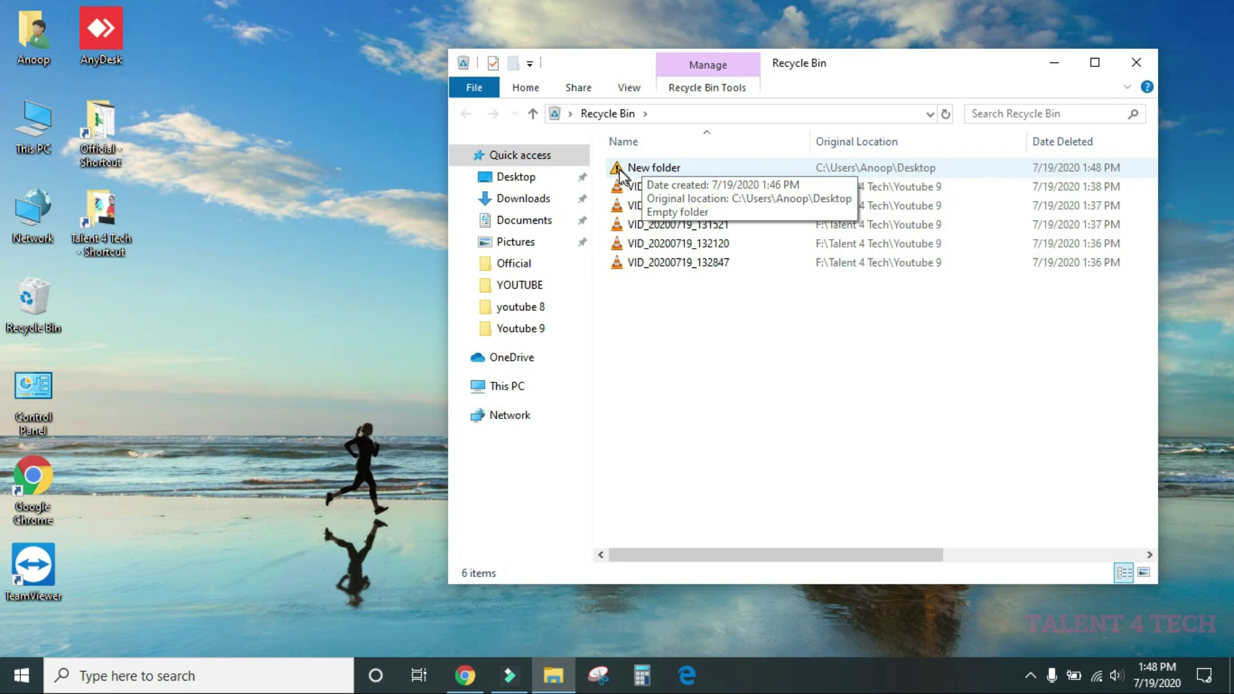
right_click(678, 169)
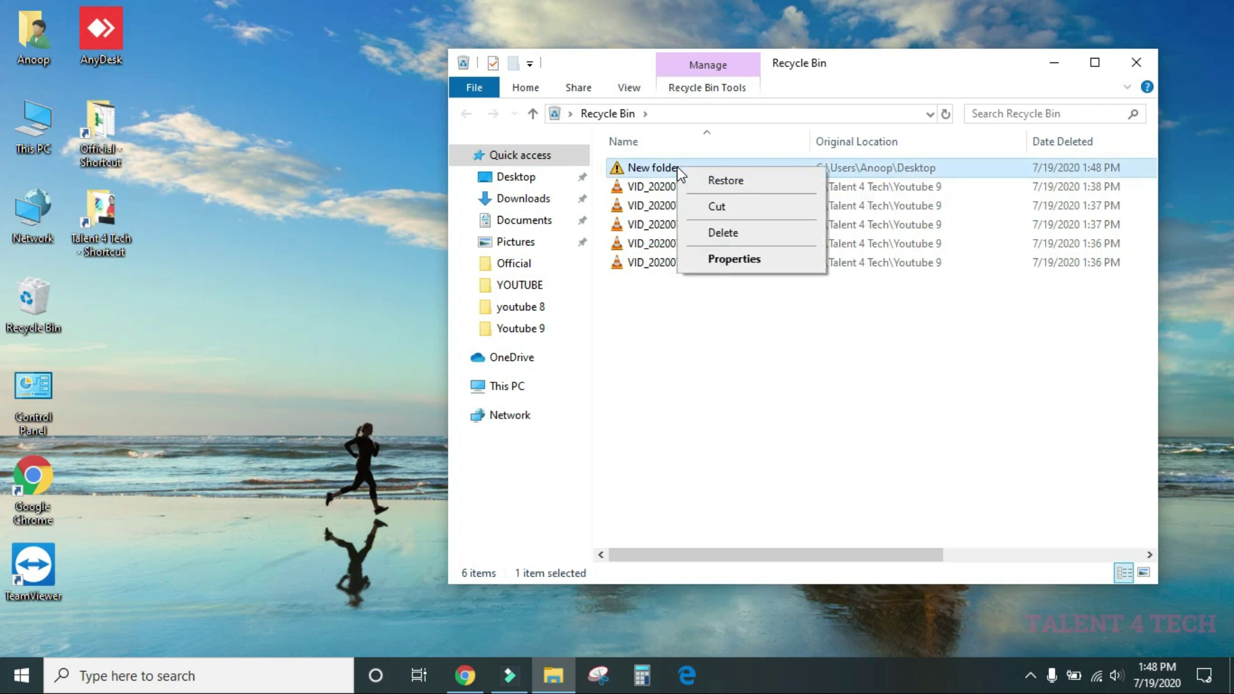
click(738, 182)
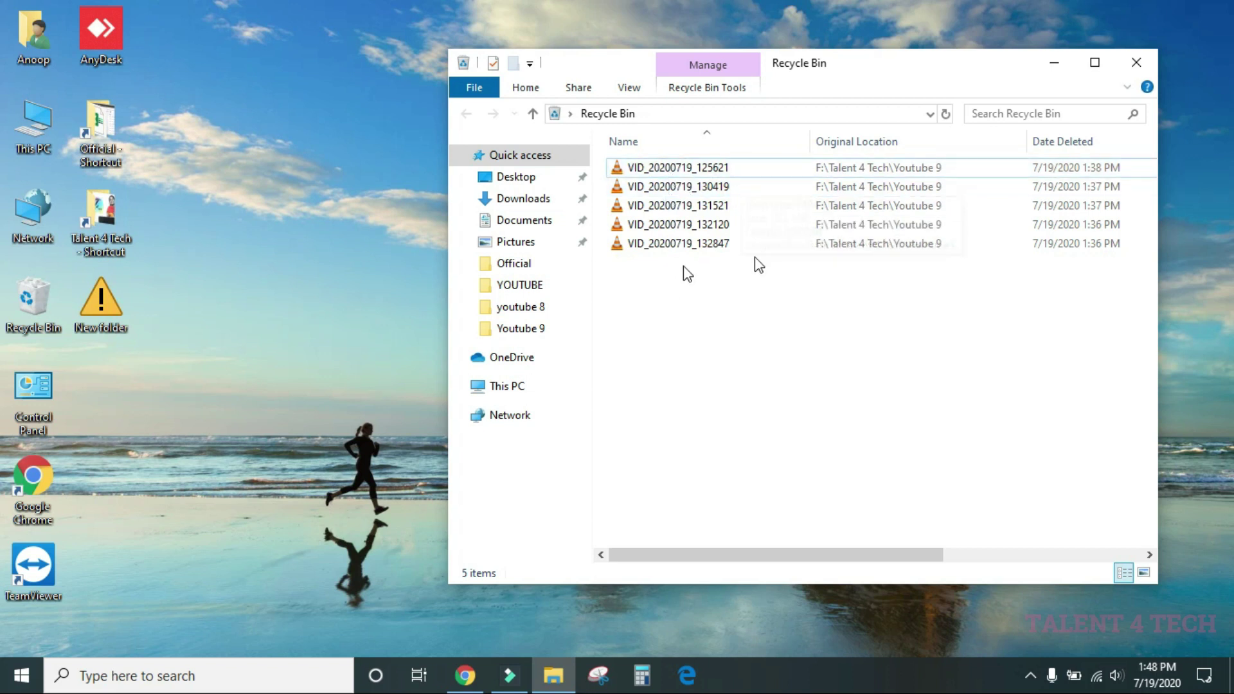
click(1136, 62)
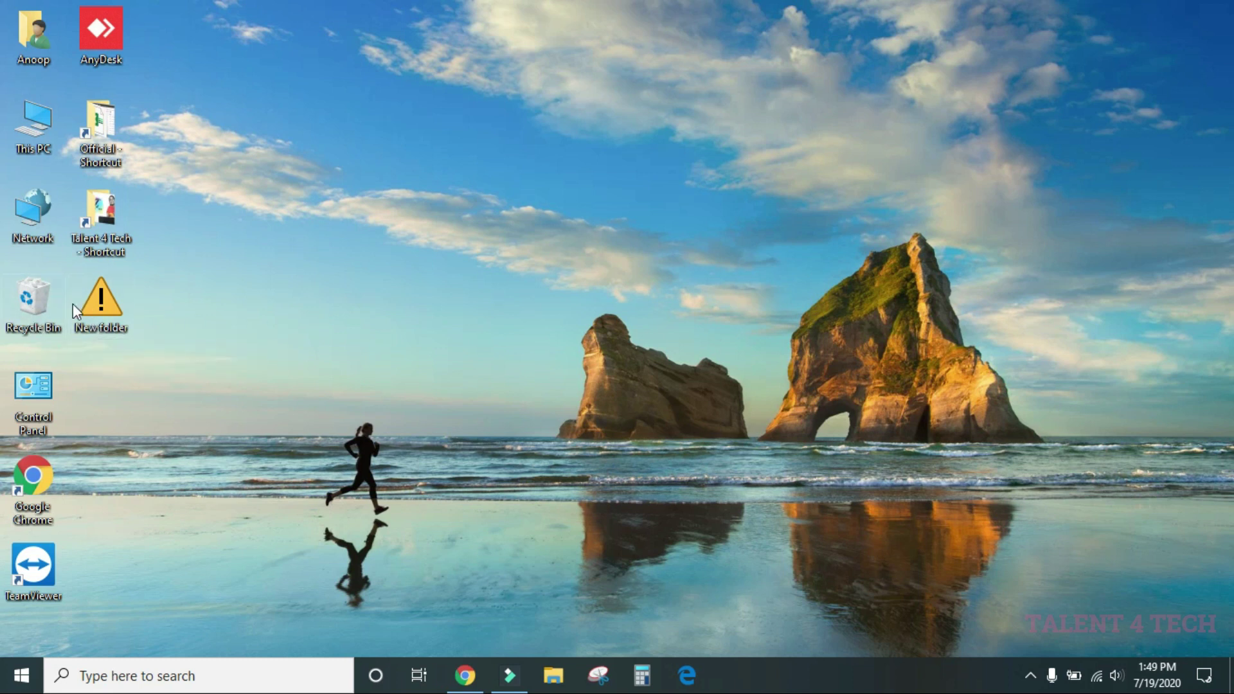
Step: Delete the restored folder with the warning triangle icon from the desktop
click(97, 307)
right_click(97, 307)
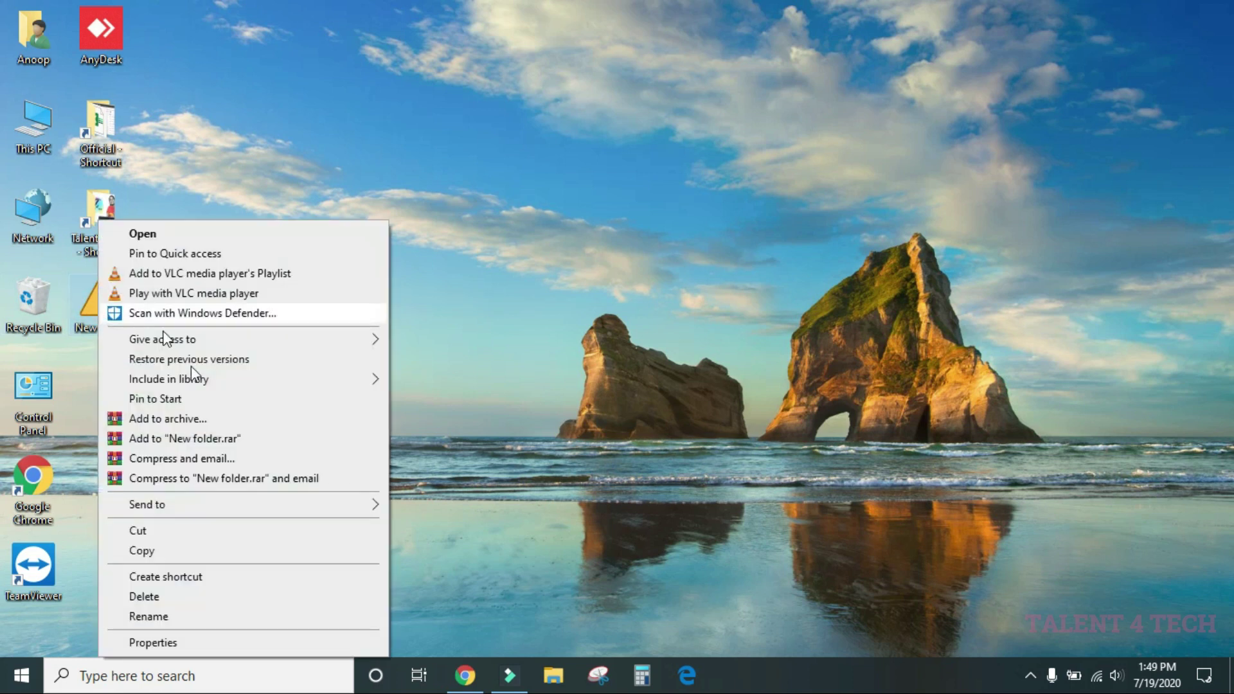
click(167, 598)
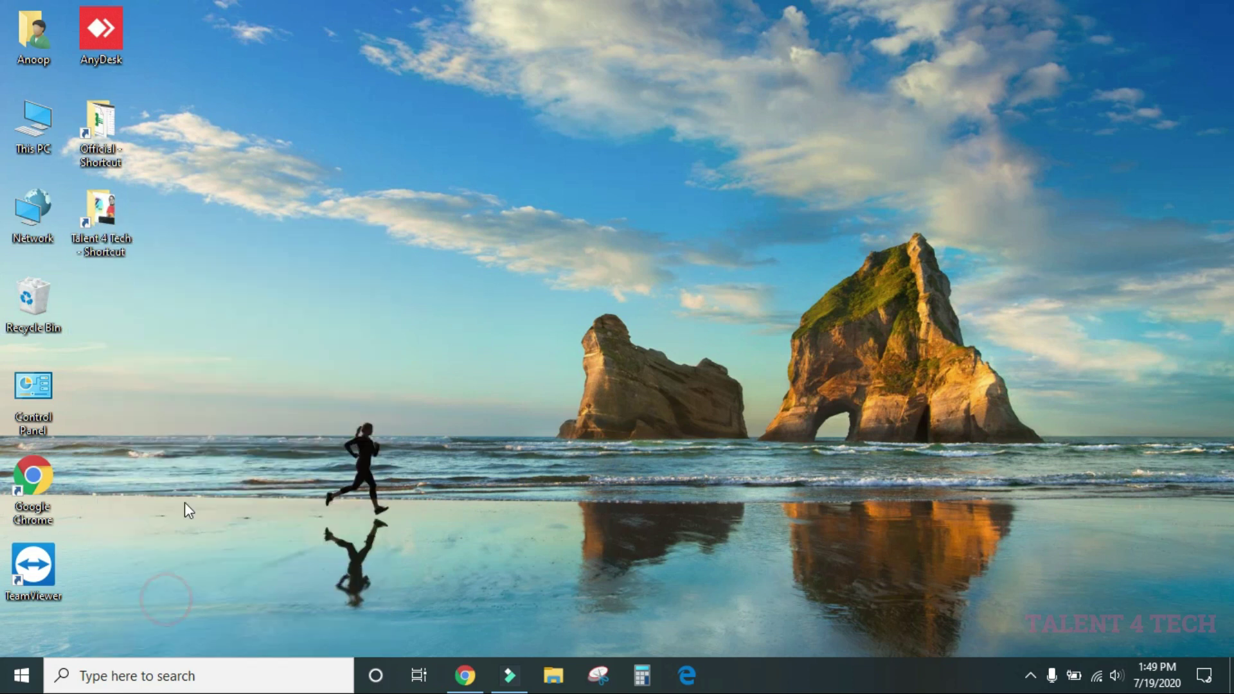
Step: Permanently delete New folder from within the Recycle Bin, then close the Recycle Bin
double_click(32, 298)
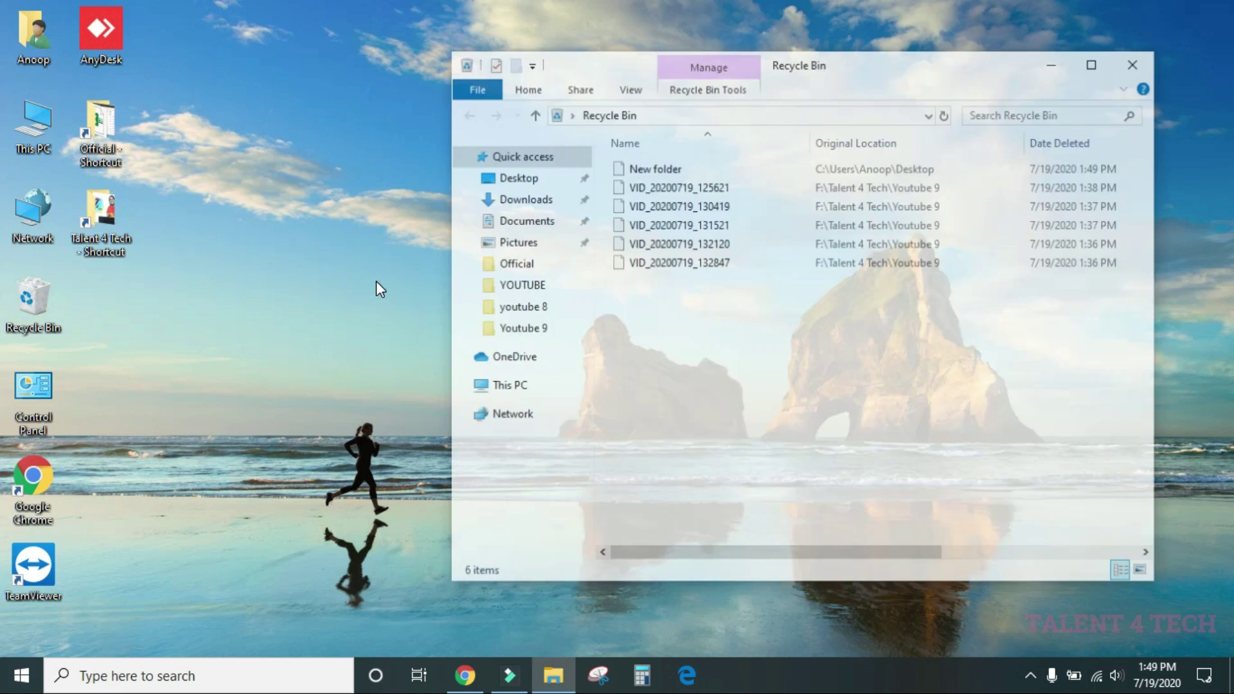
click(672, 365)
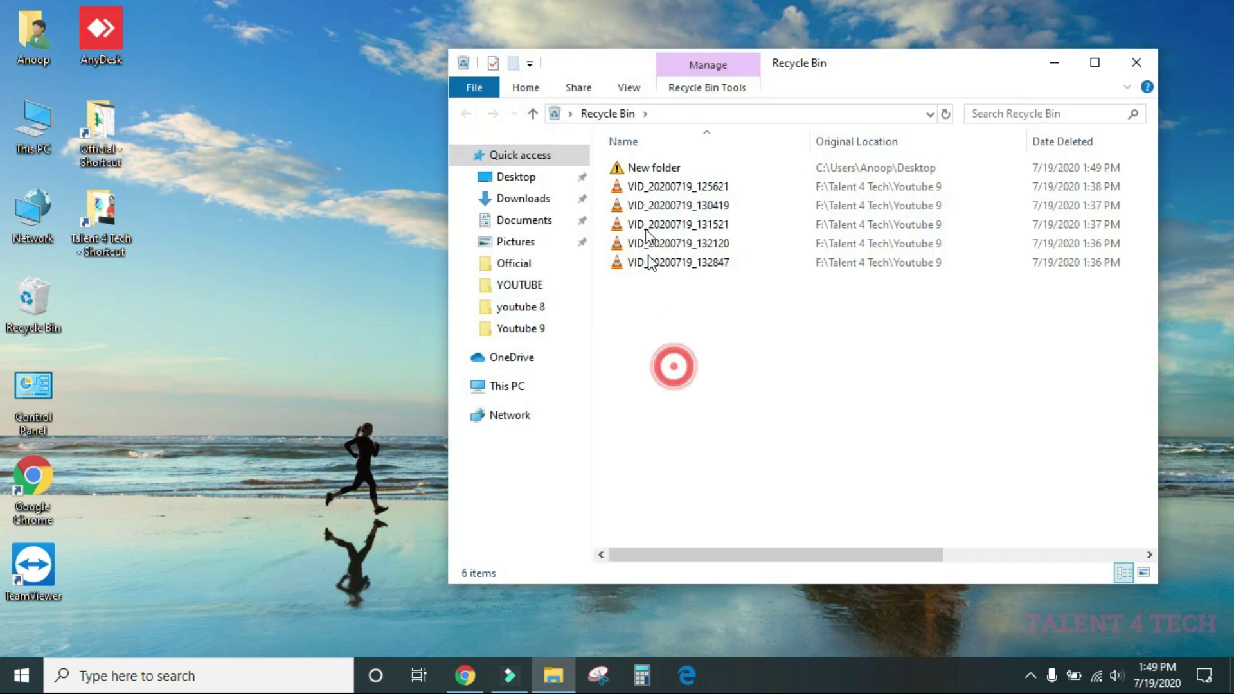
right_click(660, 166)
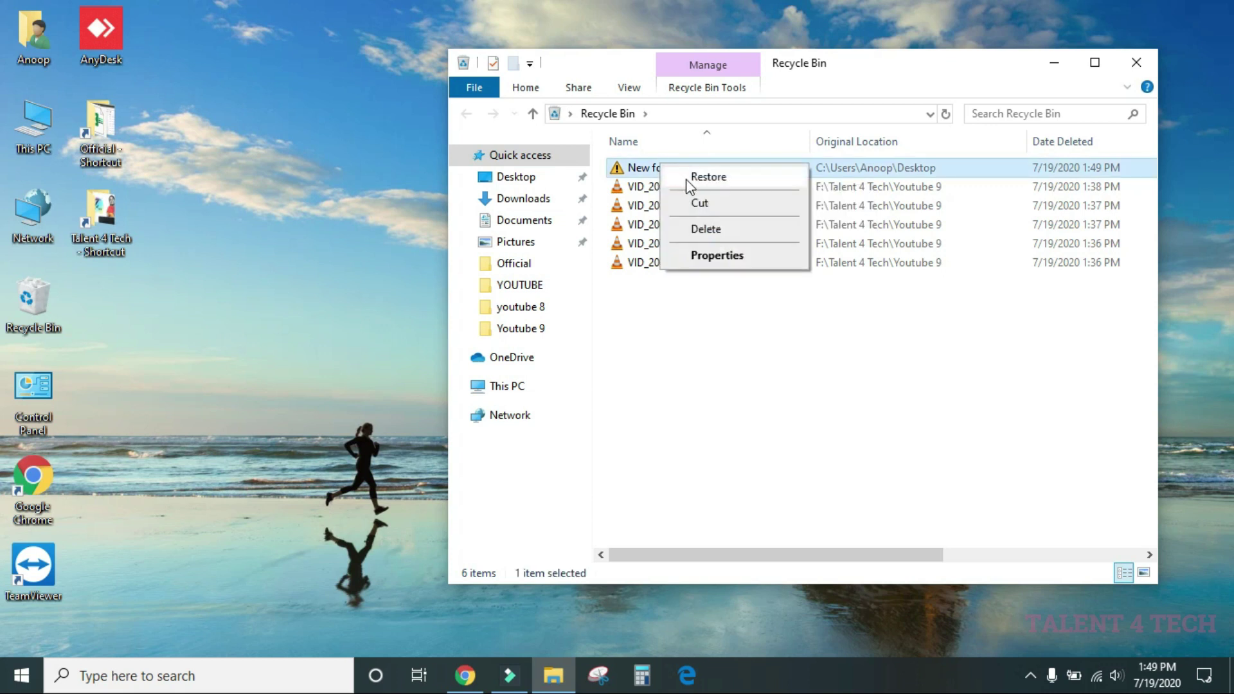
click(707, 230)
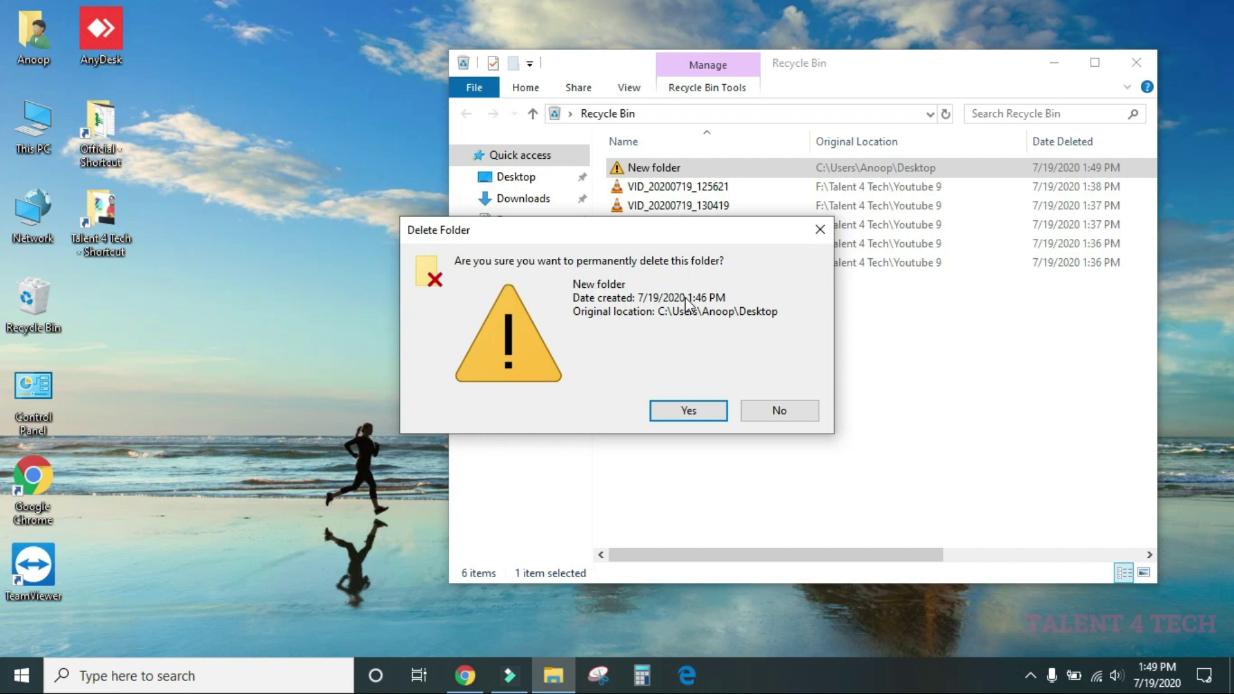
click(704, 415)
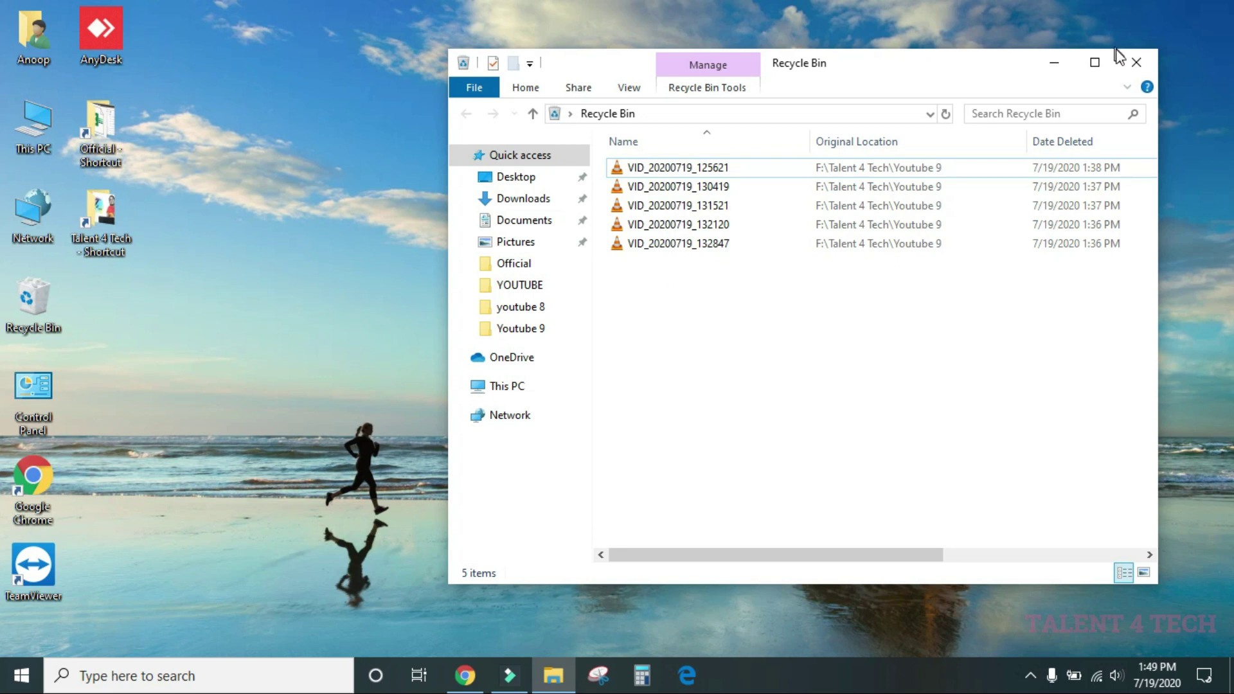
click(1136, 62)
Step: Create a new folder on the desktop and permanently delete it, bypassing the Recycle Bin
right_click(352, 245)
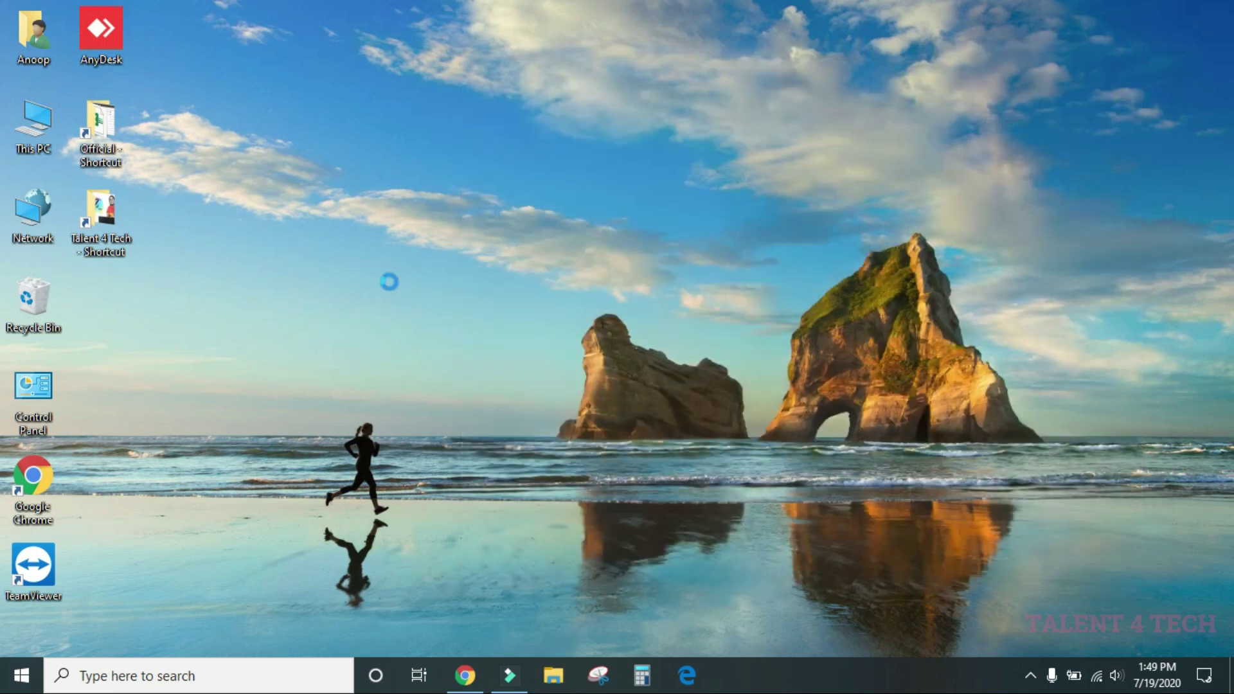
click(415, 414)
click(615, 420)
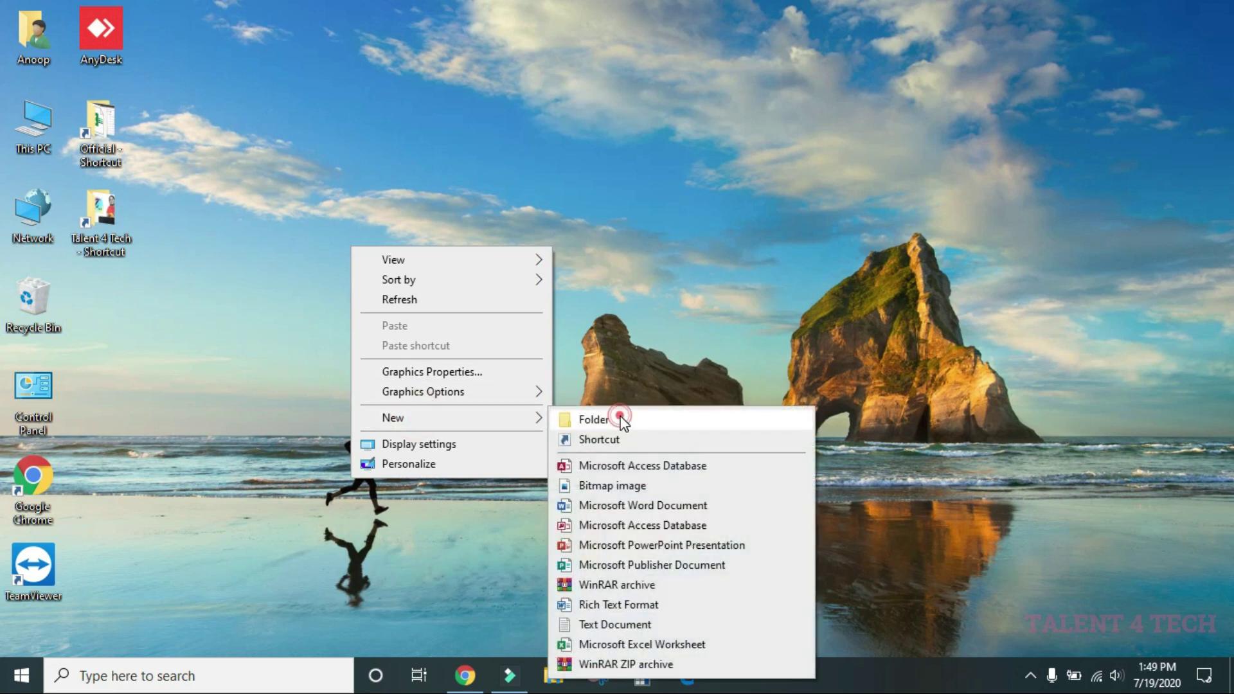
click(447, 346)
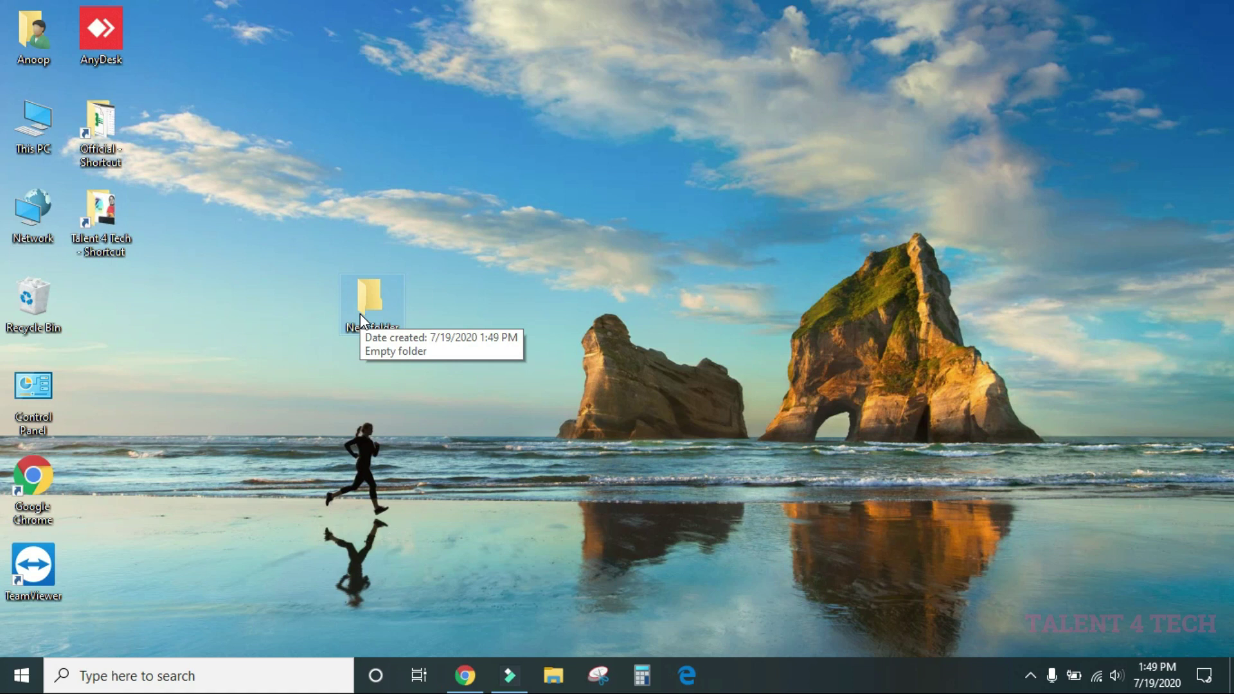
key(shift+Delete)
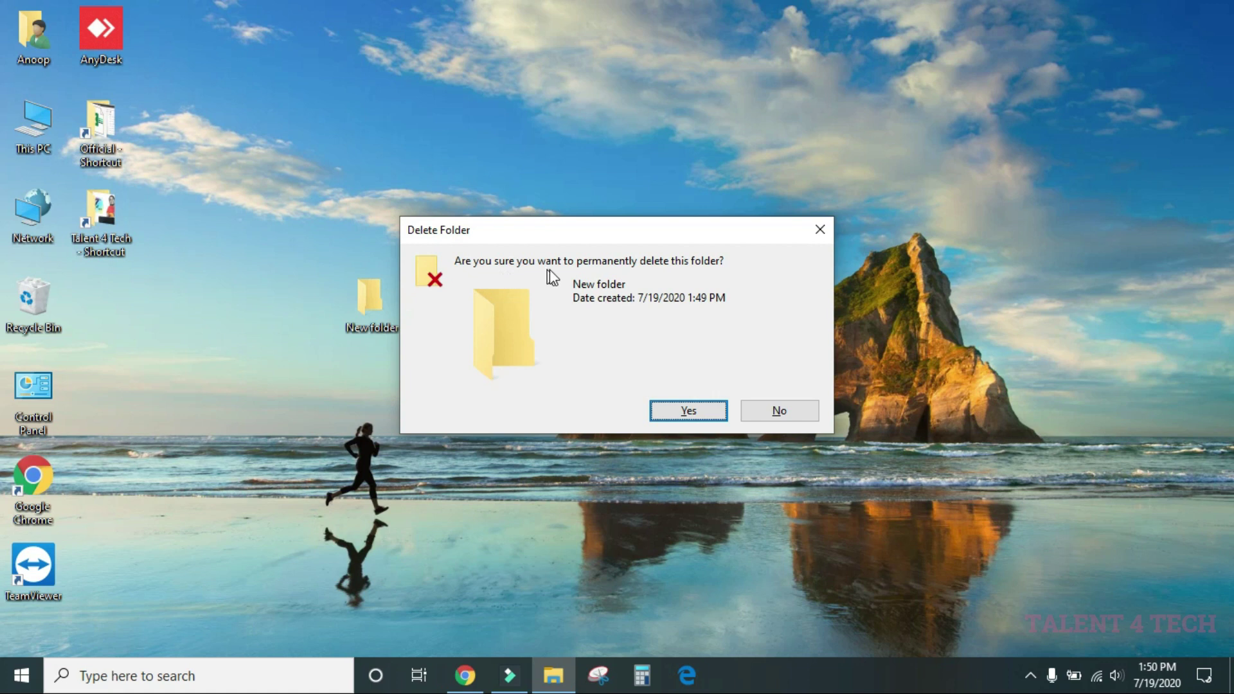
click(682, 409)
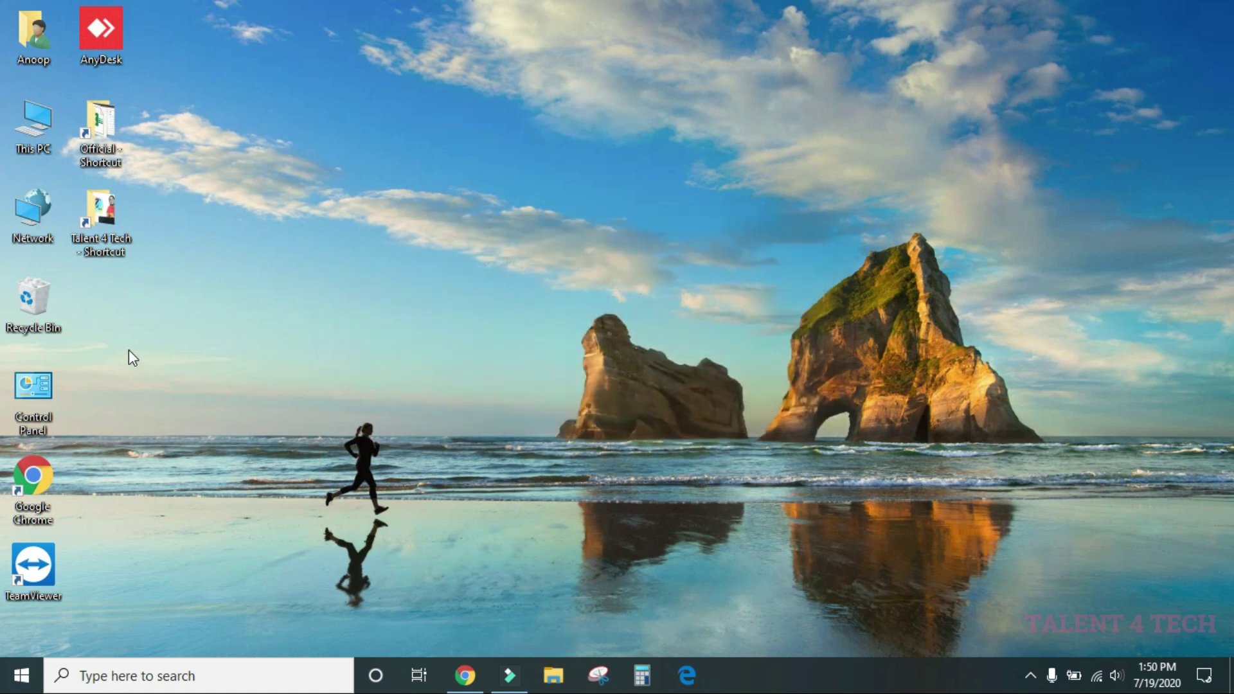